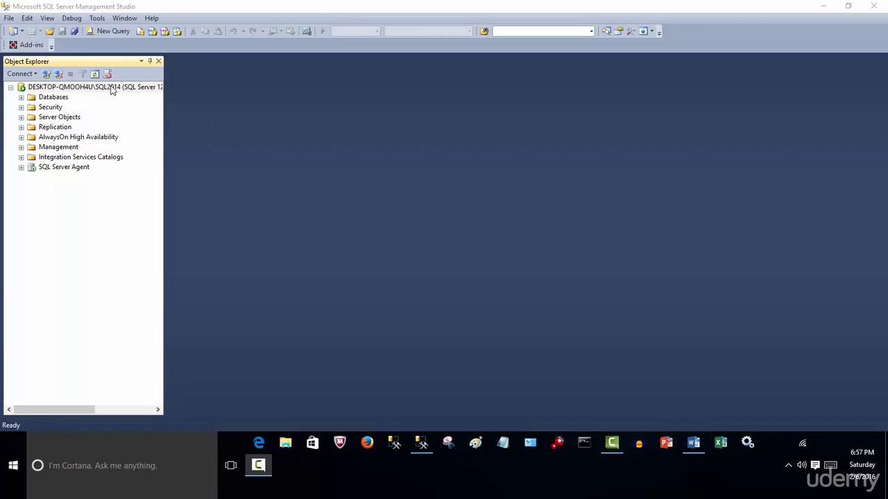
Open the Activity Monitor for the SQL2014 server instance and expand the Processes, Data File I/O and Recent Expensive Queries sections
right_click(111, 89)
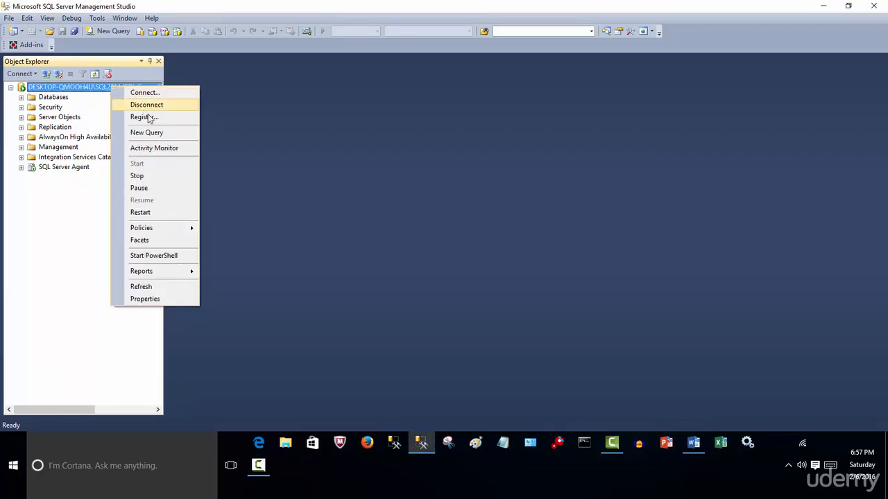
click(187, 153)
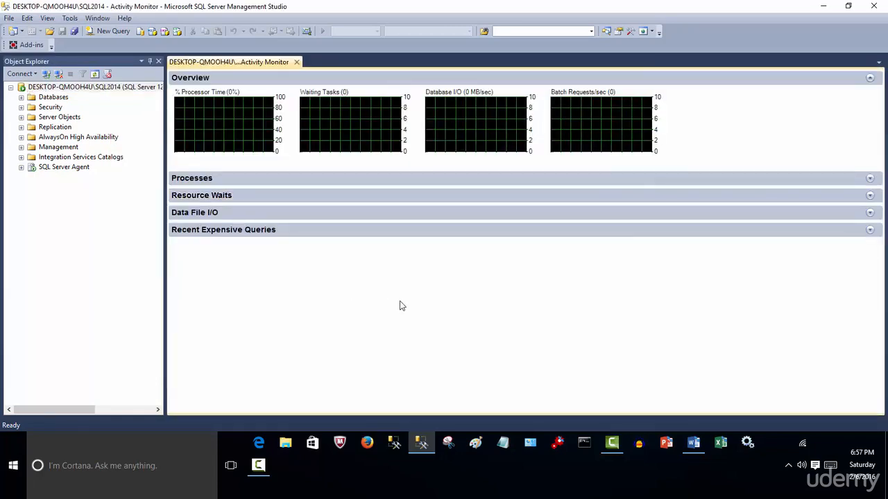
click(215, 179)
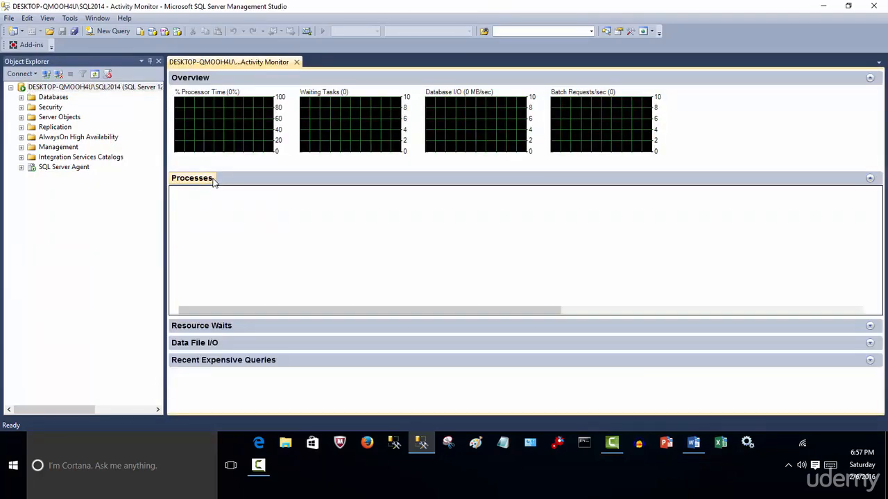
click(229, 342)
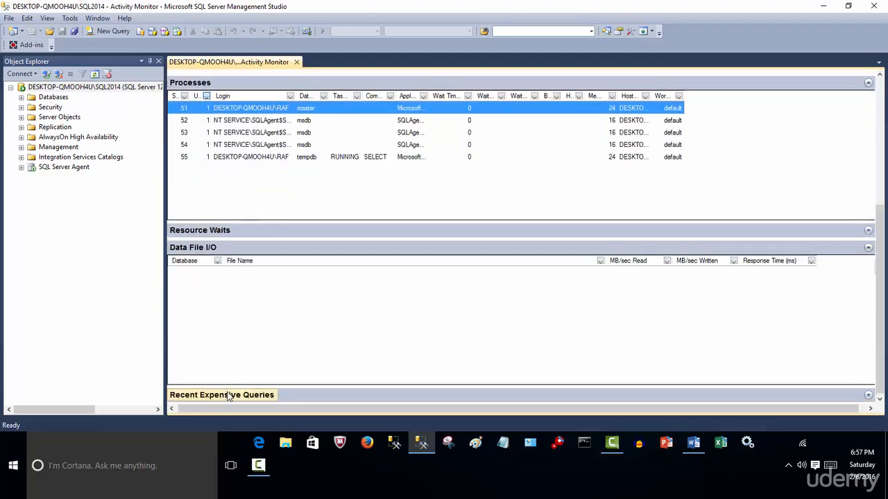
click(230, 395)
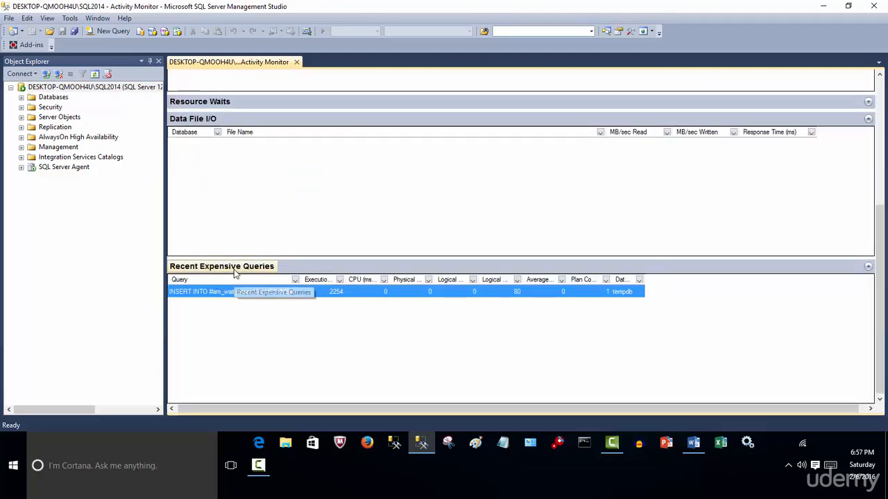
Review the Activity Monitor's process list and overview graphs, and close the monitor
scroll(352, 353, up, 3)
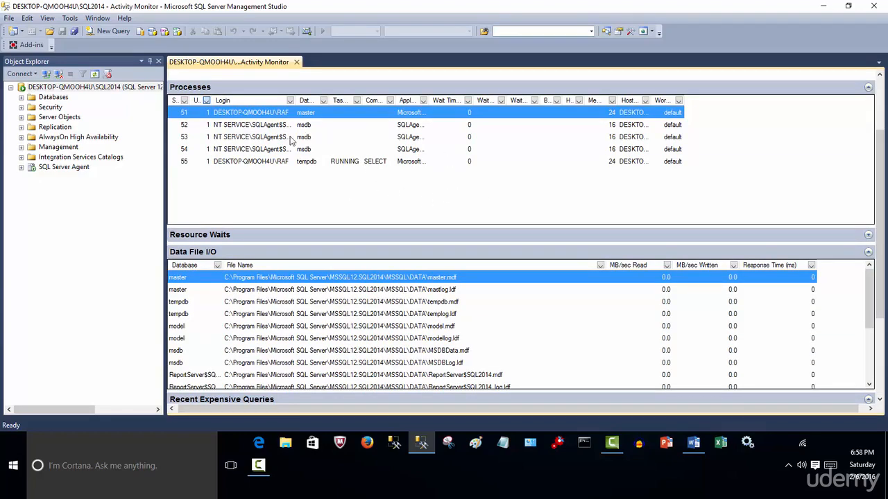
drag(879, 227, 883, 133)
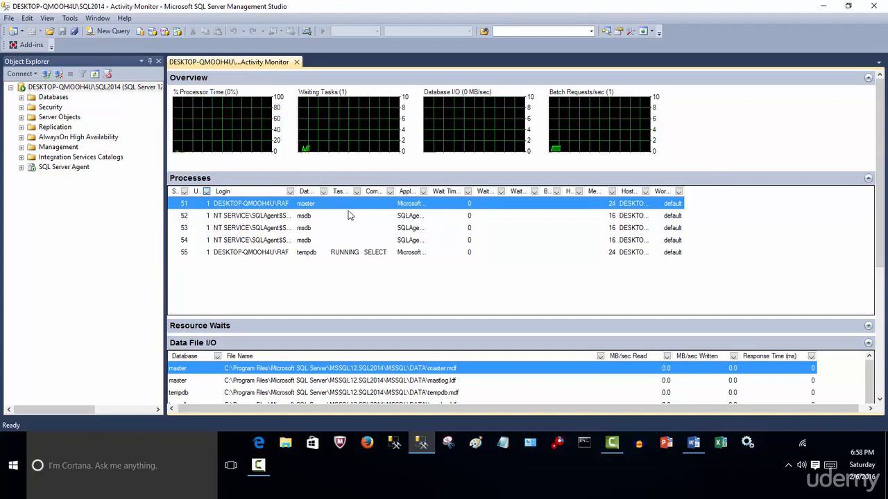
click(297, 63)
Switch to the SQL Performance Monitor document in Word and read the introduction on what Performance Monitor is and its purpose
click(695, 442)
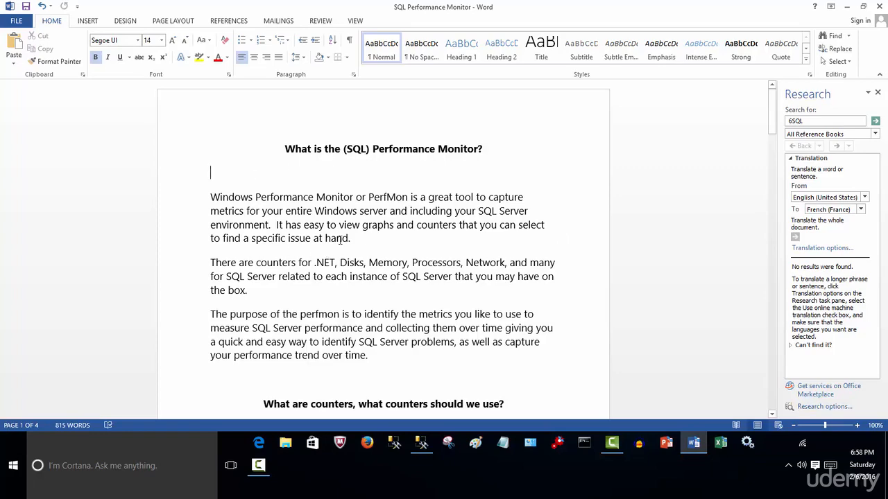
scroll(380, 240, down, 1)
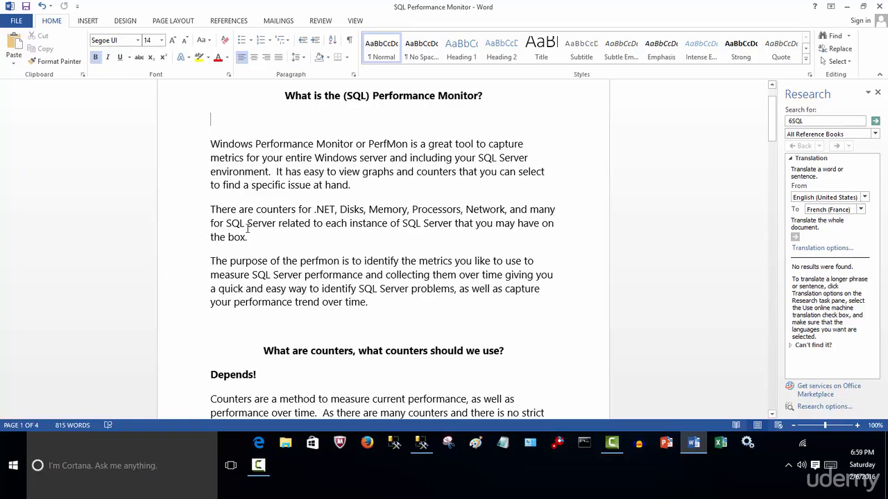
drag(225, 225, 312, 225)
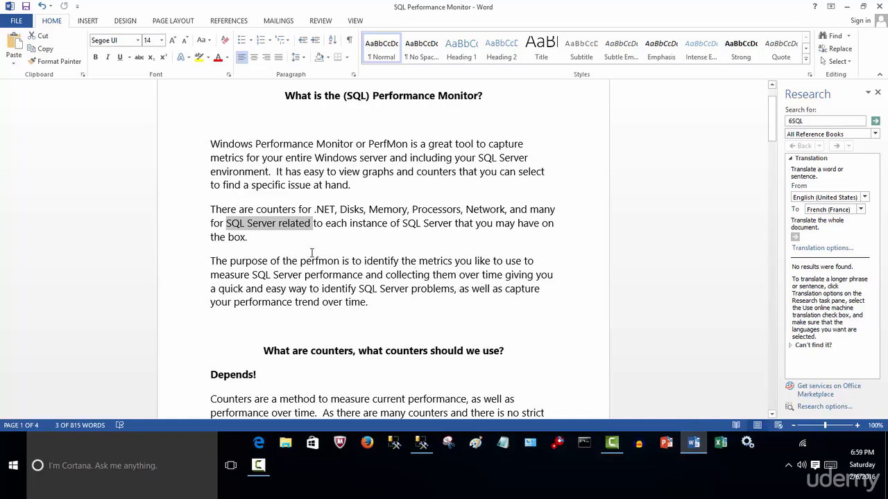
click(264, 242)
scroll(274, 253, down, 1)
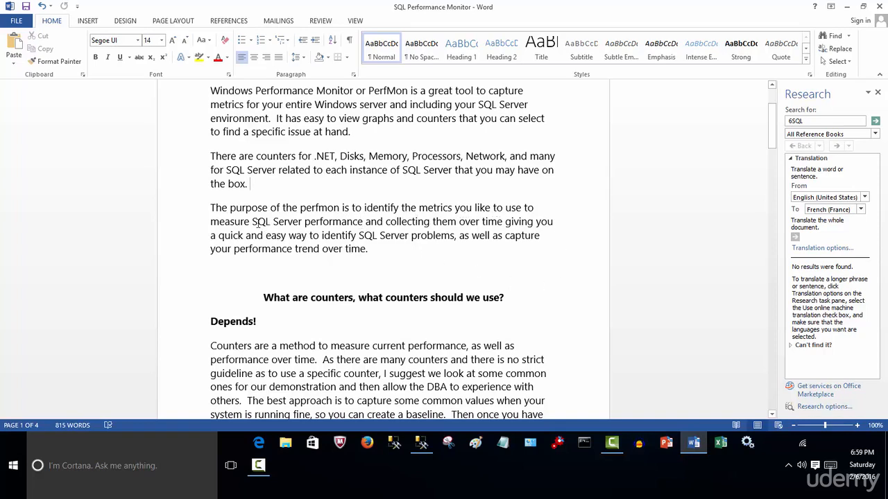
drag(255, 222, 463, 232)
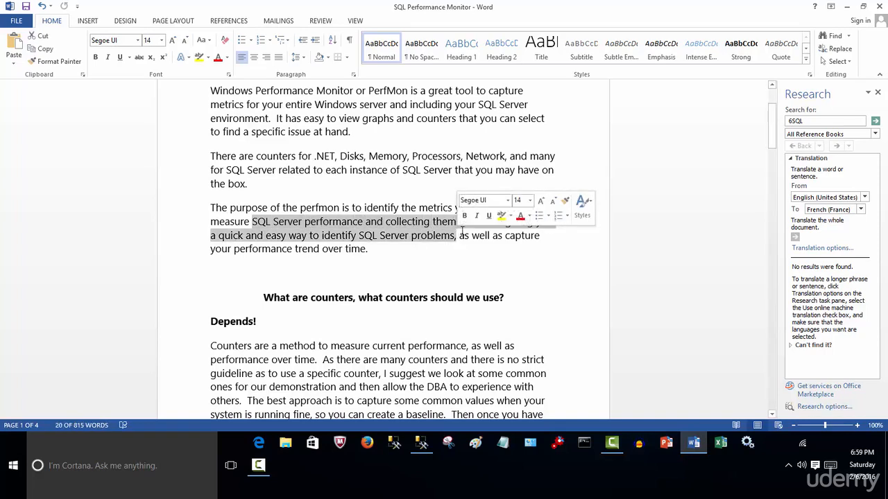
click(396, 260)
scroll(396, 258, down, 2)
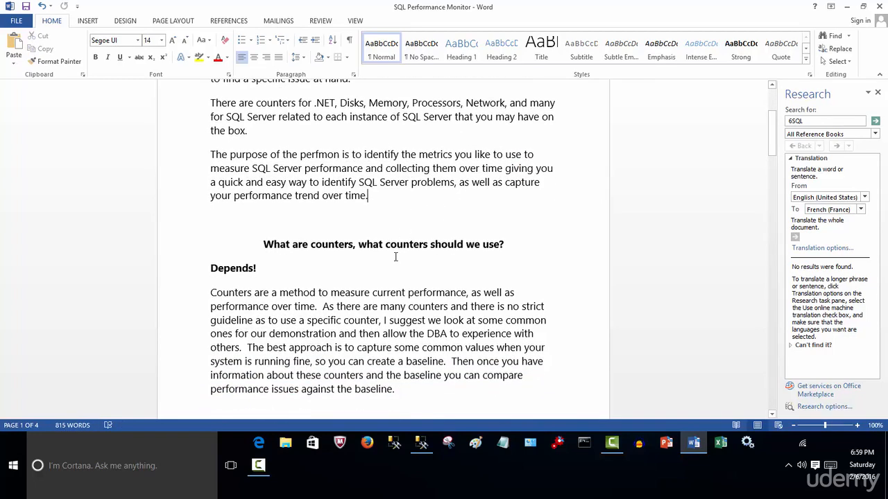
Read the section on what counters are and which to use, highlighting the counter definition and the sentence about creating a baseline
scroll(395, 257, down, 2)
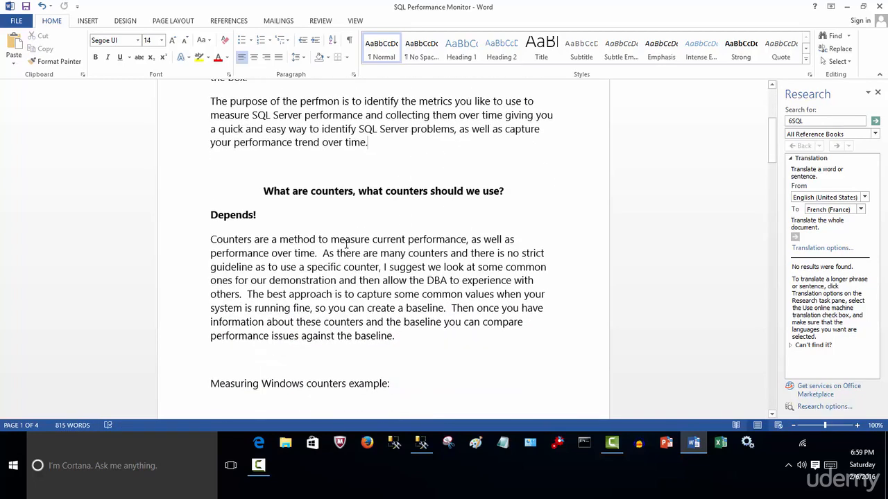
scroll(346, 246, down, 1)
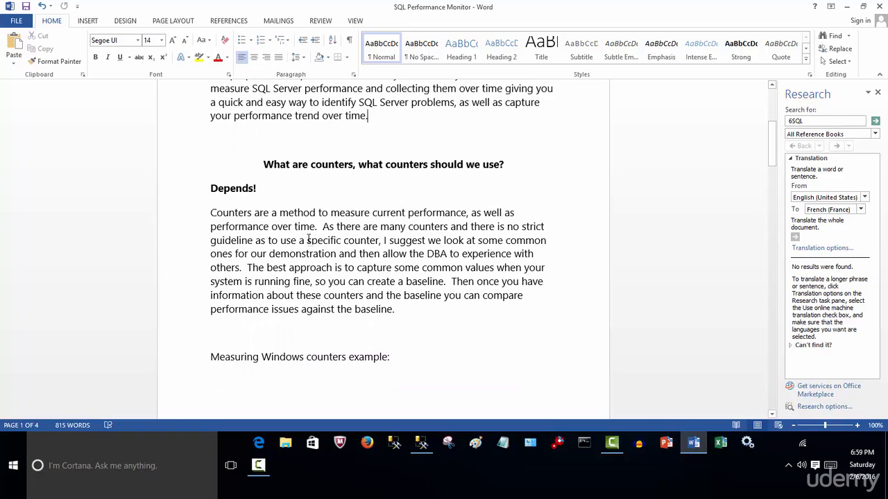
scroll(308, 239, down, 2)
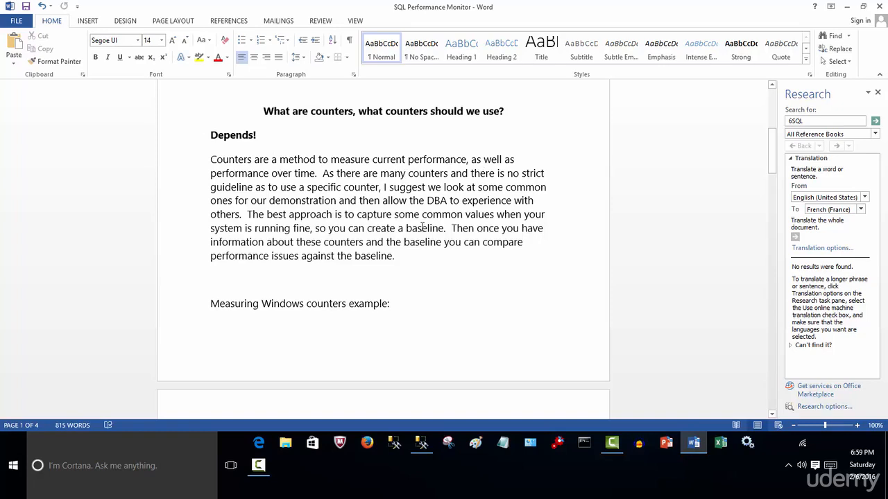
drag(320, 173, 210, 160)
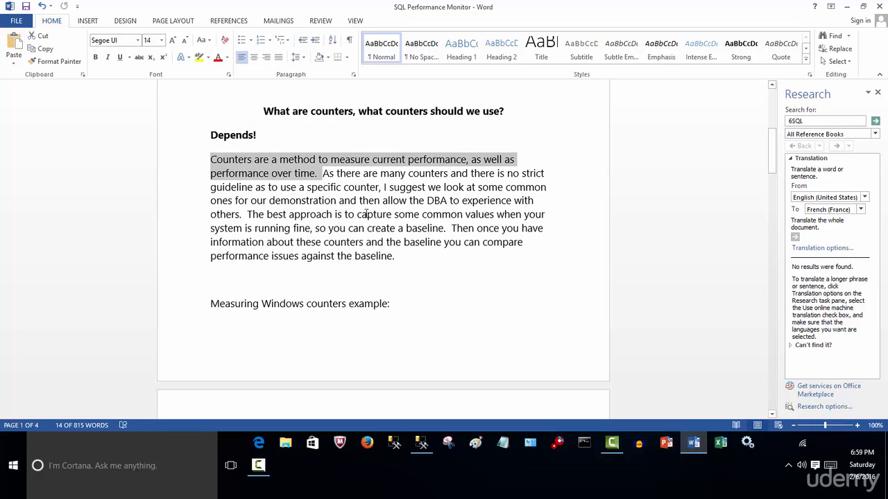
click(453, 187)
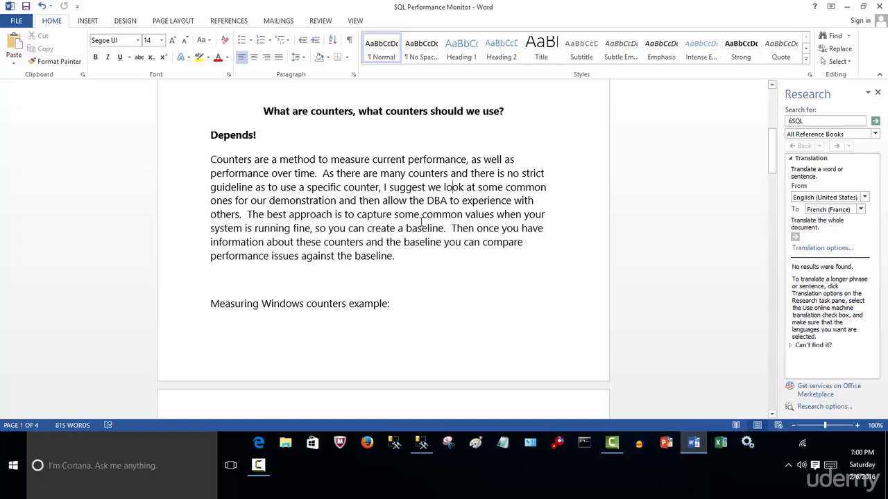
drag(247, 215, 213, 159)
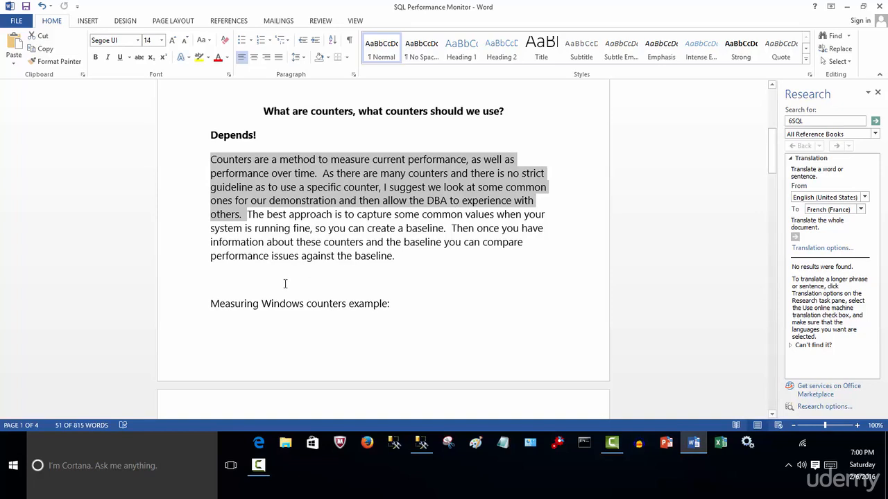
click(305, 246)
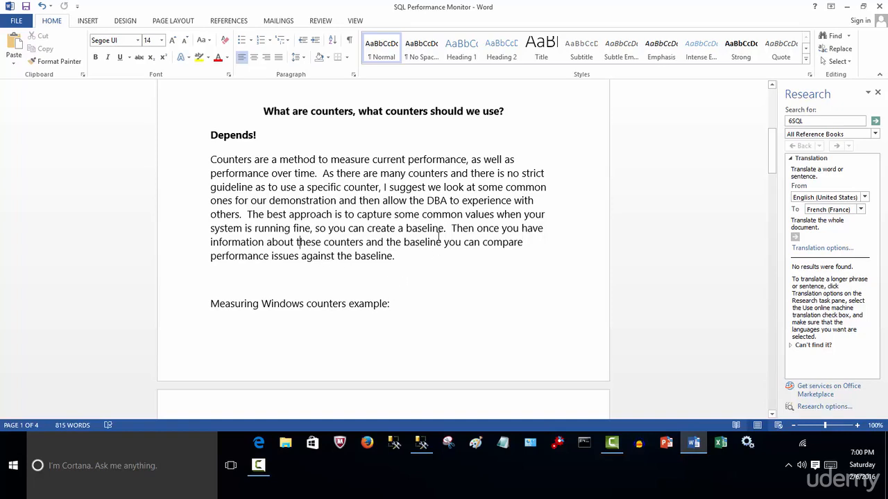
drag(446, 231, 254, 217)
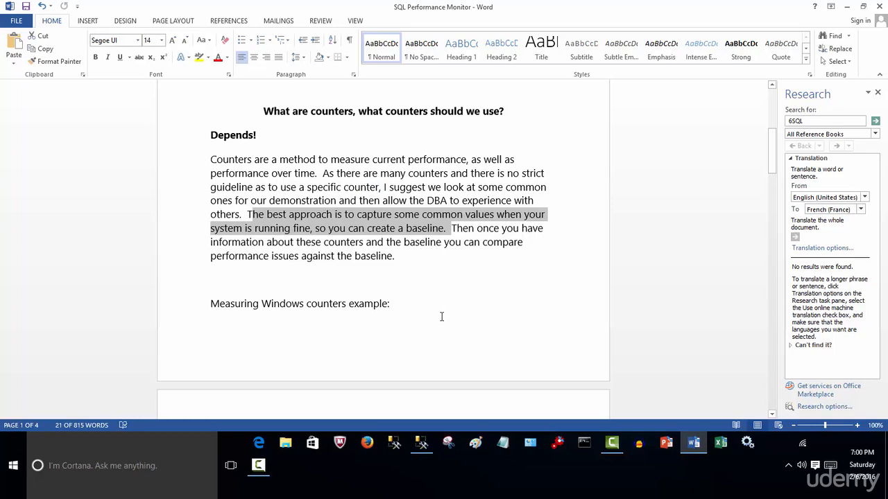
click(450, 229)
drag(449, 229, 246, 215)
Examine the list of example Windows counters for memory, paging file, physical disk, processor and network
scroll(382, 321, down, 1)
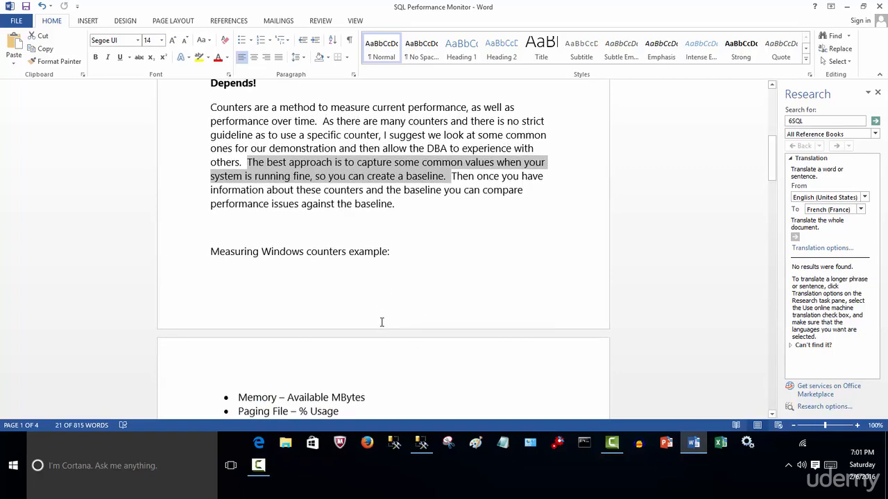
scroll(347, 314, down, 1)
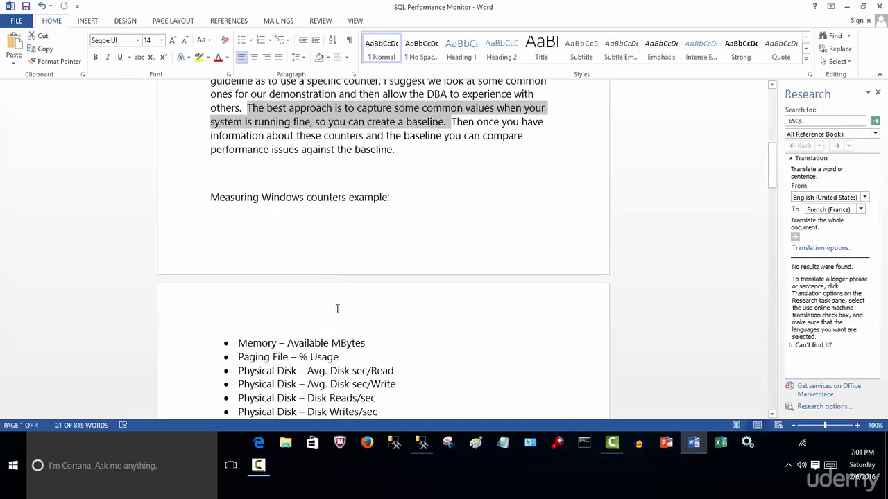
scroll(337, 308, down, 1)
click(418, 171)
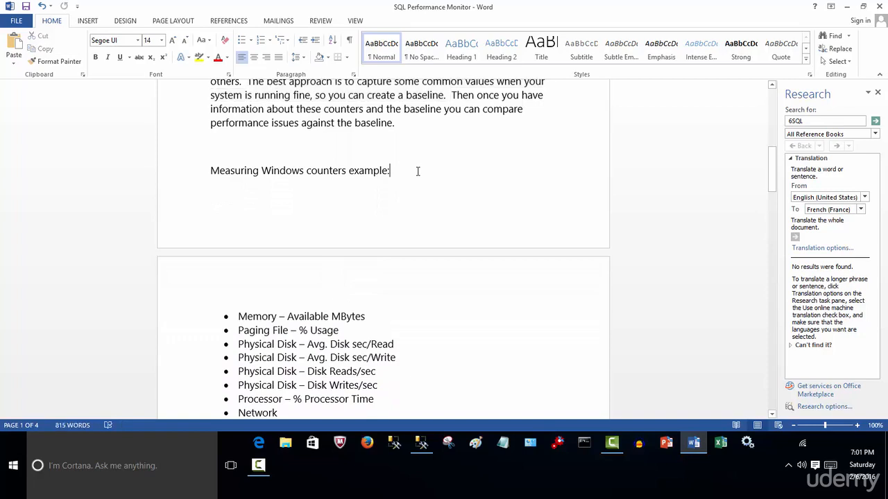
scroll(414, 208, down, 1)
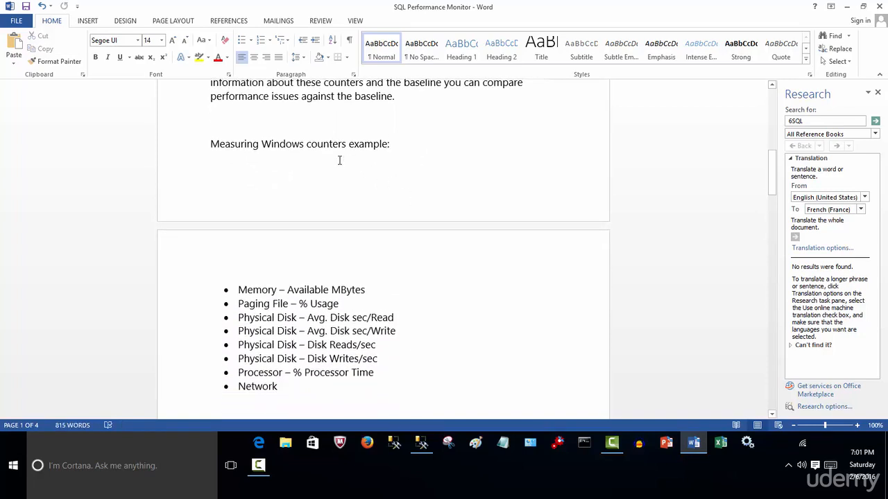
scroll(372, 190, down, 6)
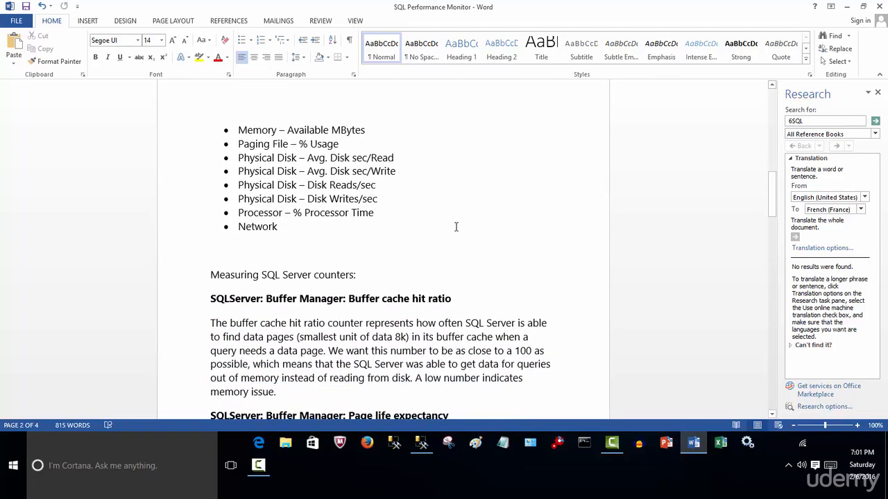
Look over the section on measuring SQL Server counters, highlight its heading line, and return to the beginning of the document
scroll(456, 227, down, 5)
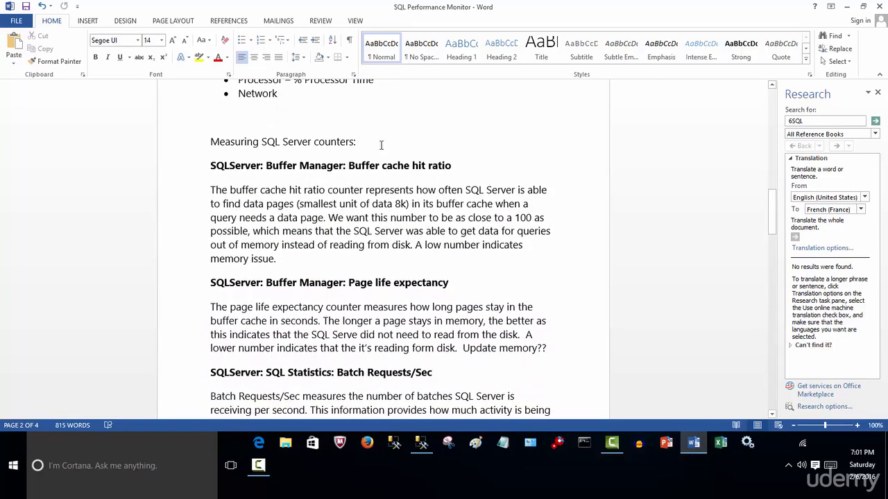
triple_click(289, 146)
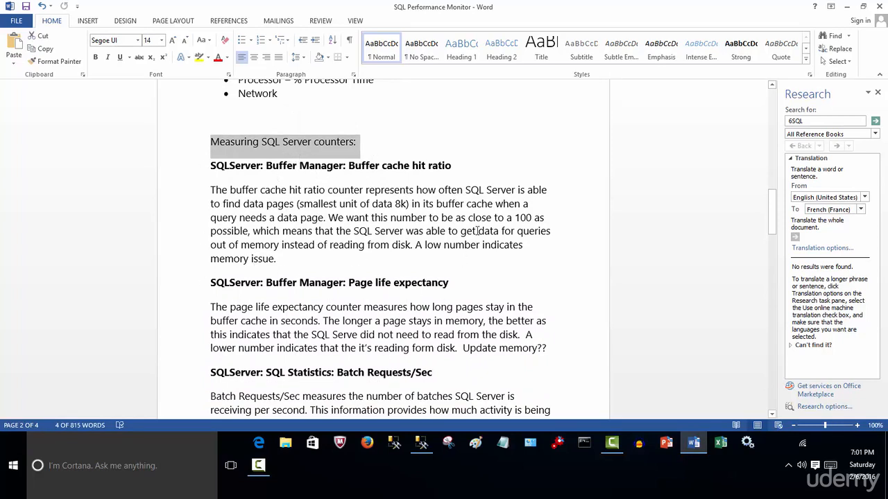
click(483, 170)
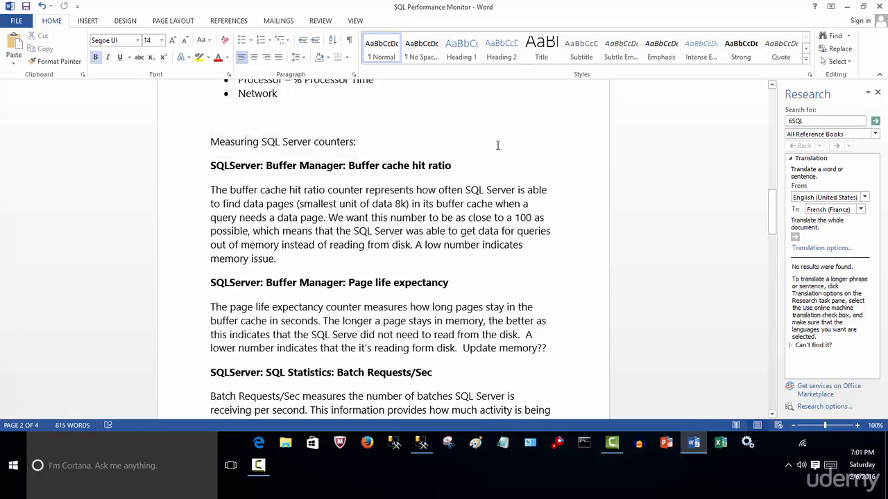
scroll(500, 231, up, 8)
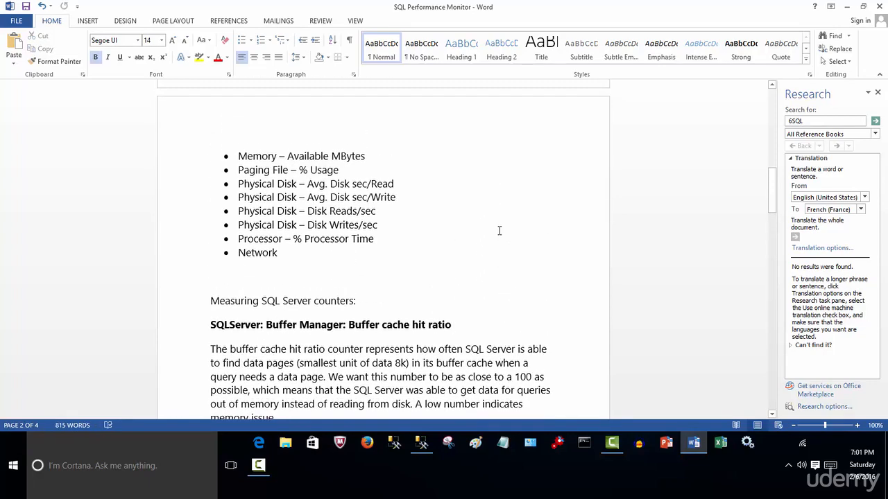
scroll(498, 230, up, 10)
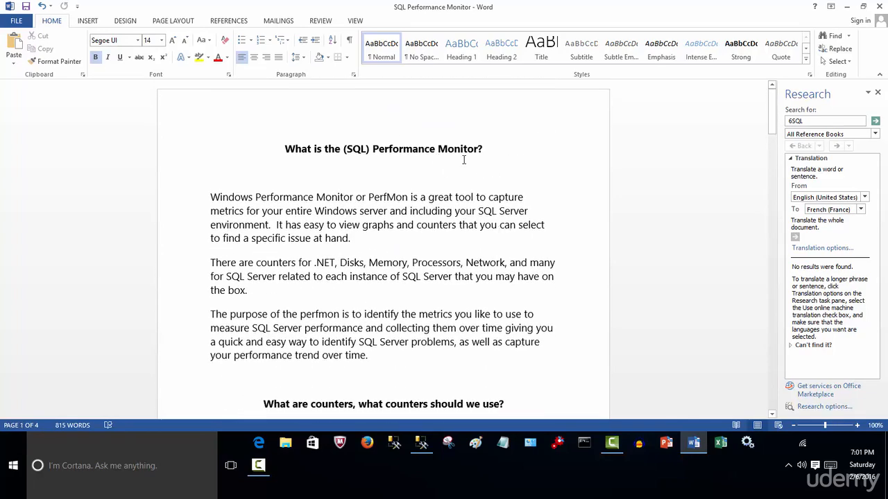
Minimize the Word and Management Studio windows and open Administrative Tools in the Control Panel
click(846, 6)
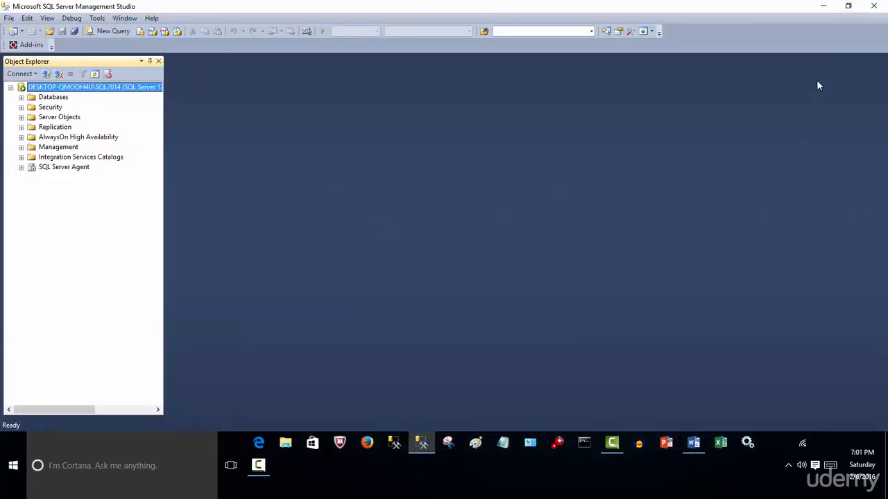
click(823, 6)
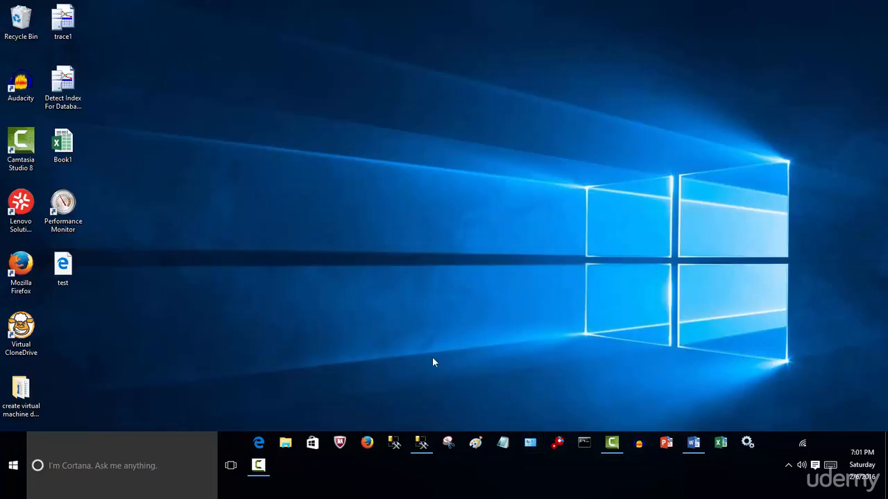
click(531, 444)
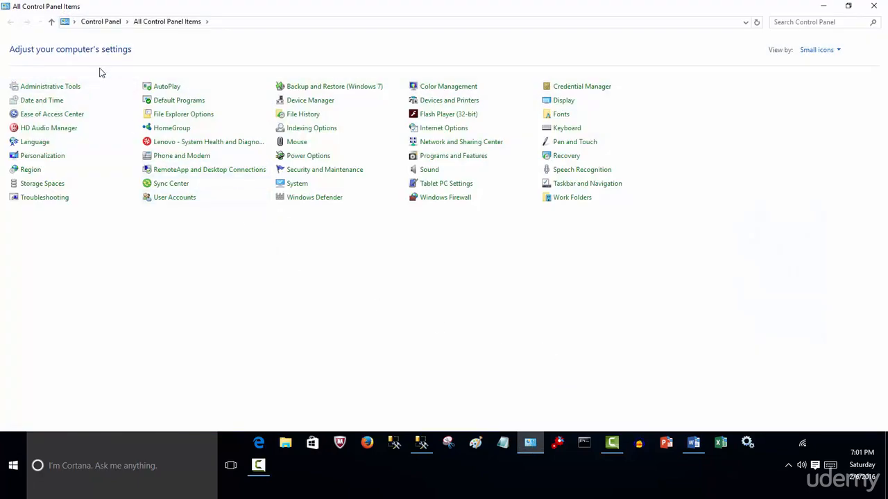
click(68, 89)
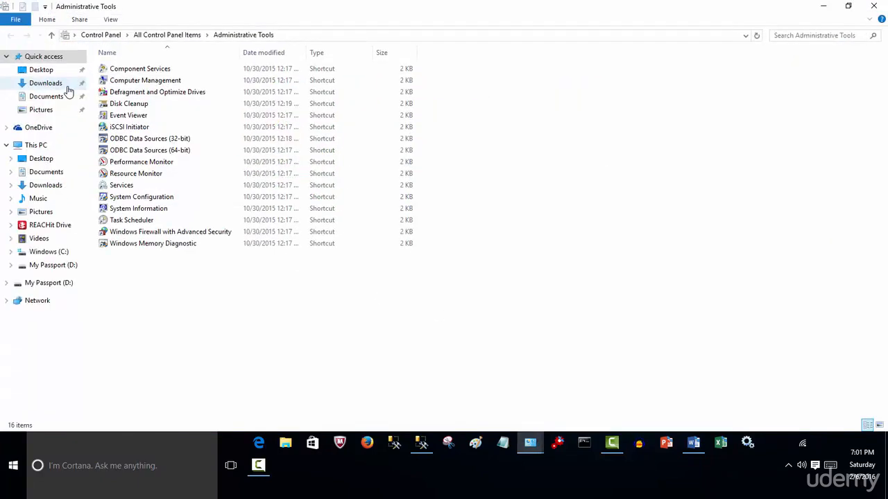
Launch Performance Monitor from Administrative Tools, and close it together with the open Control Panel windows
click(147, 168)
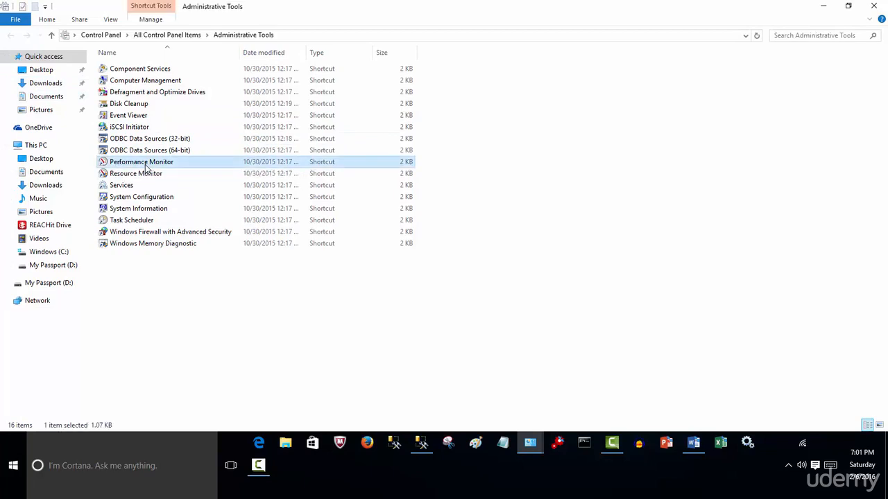
double_click(147, 165)
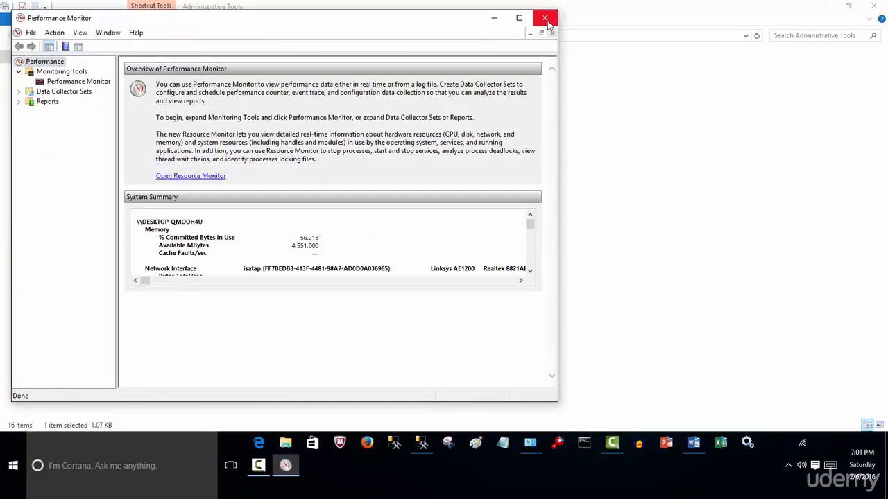
click(545, 19)
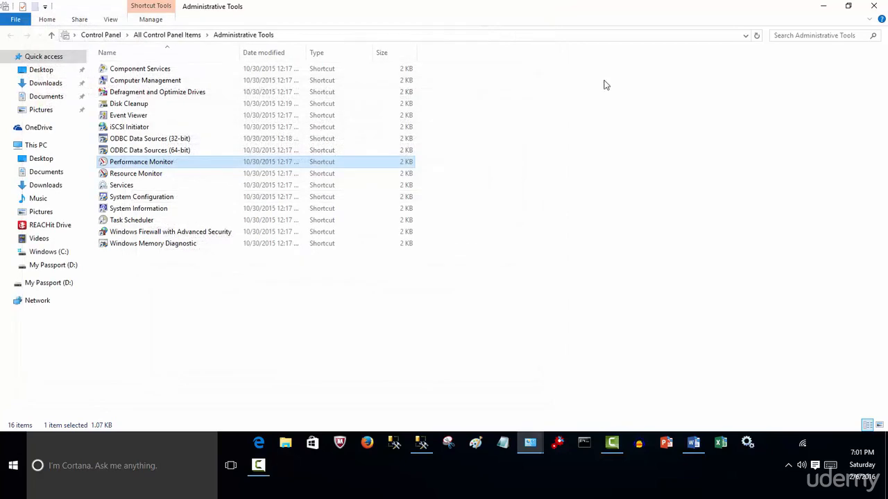
click(873, 6)
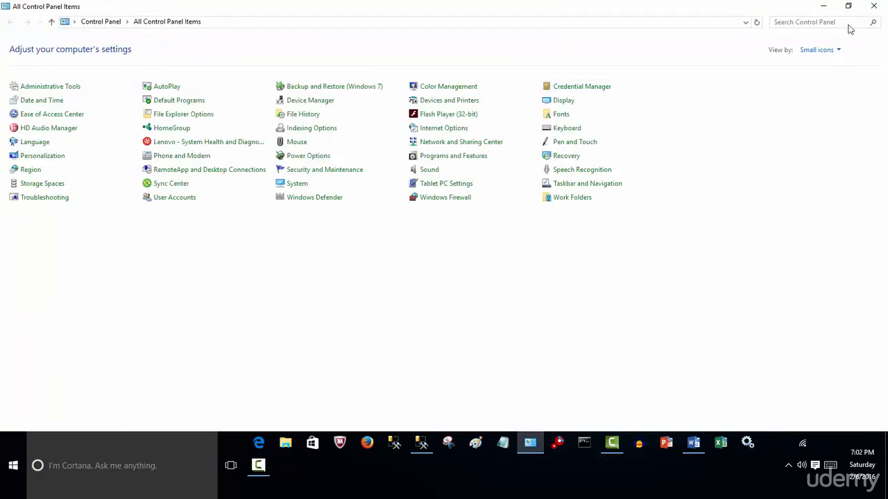
click(873, 7)
Launch Performance Monitor from the Windows Administrative Tools group in the list of all apps, and close it again
click(12, 465)
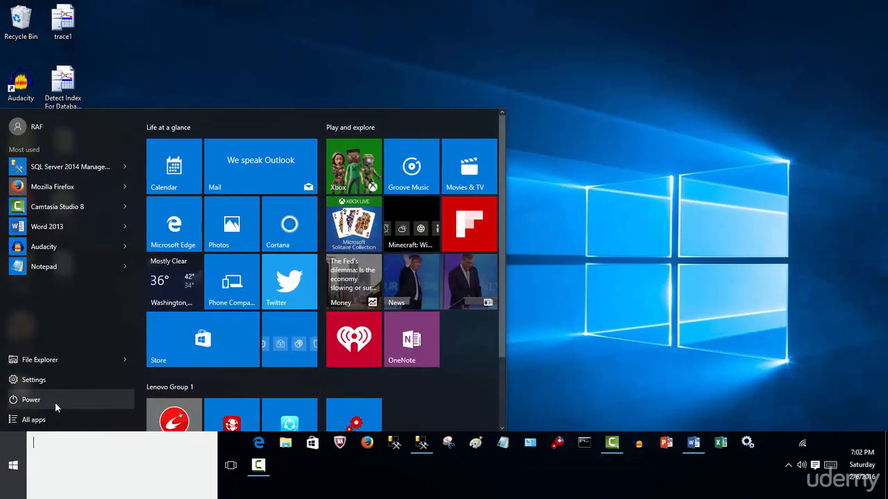
click(40, 424)
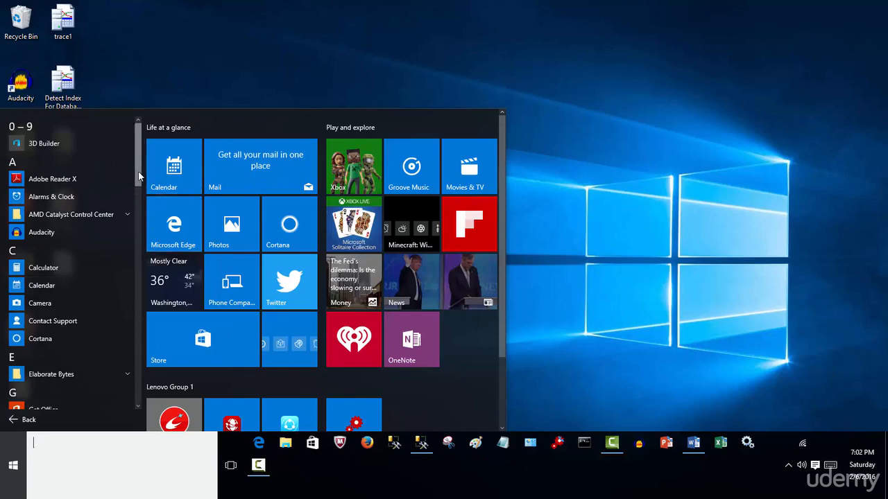
scroll(138, 241, down, 5)
drag(137, 239, 135, 395)
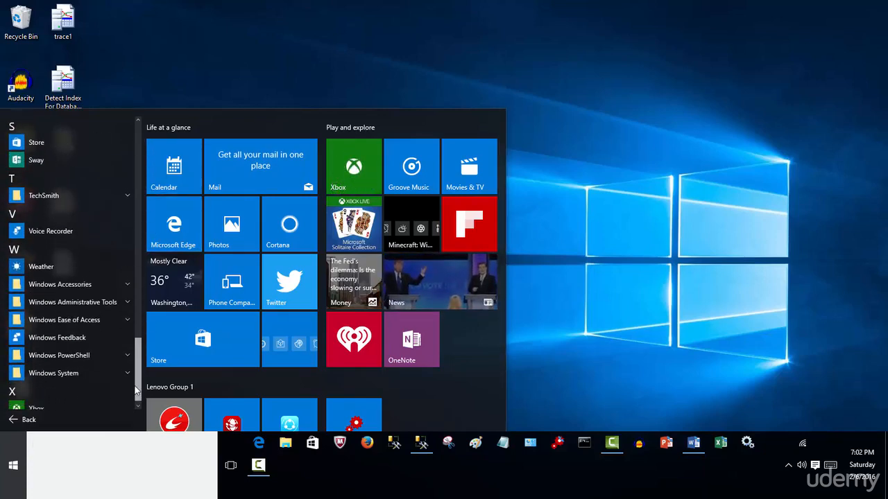
click(127, 296)
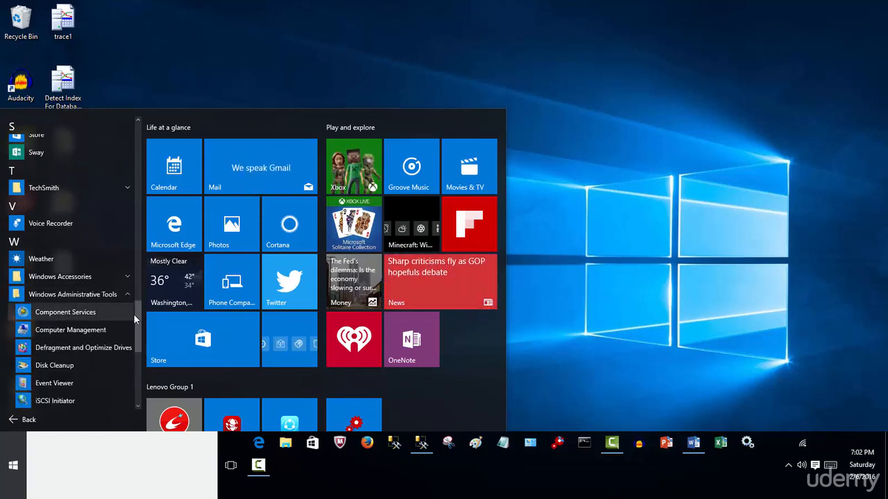
drag(133, 313, 136, 356)
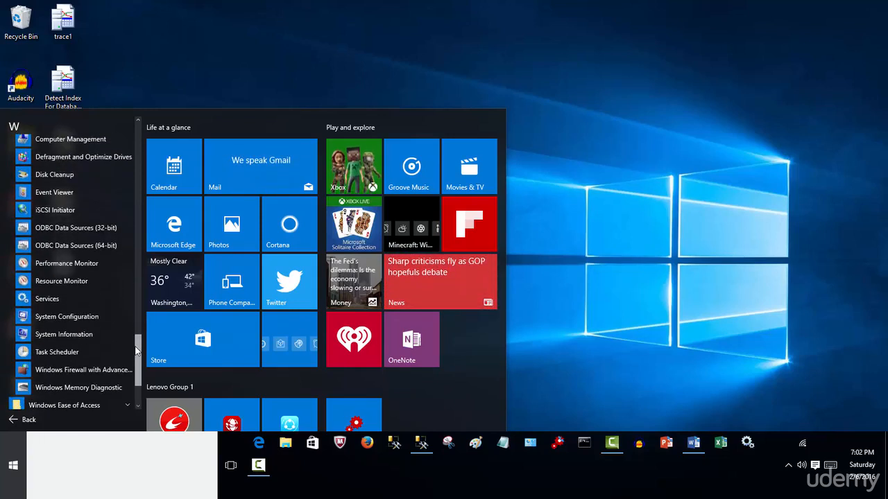
click(89, 268)
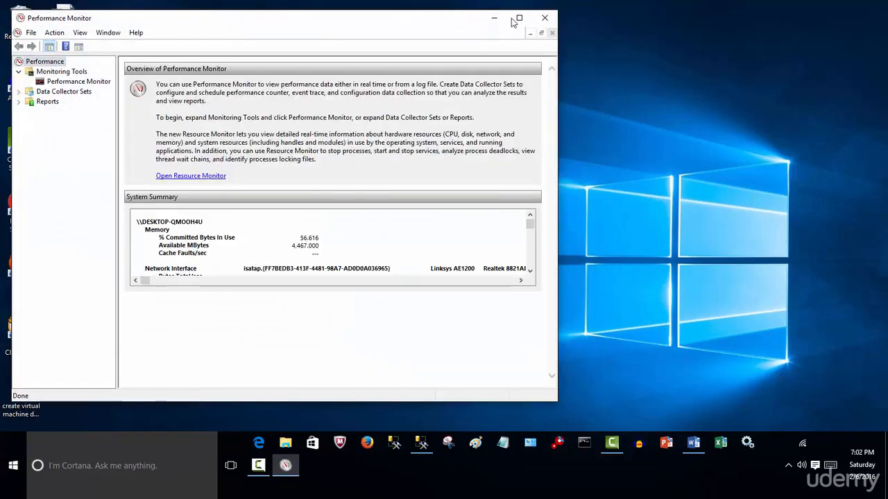
click(544, 18)
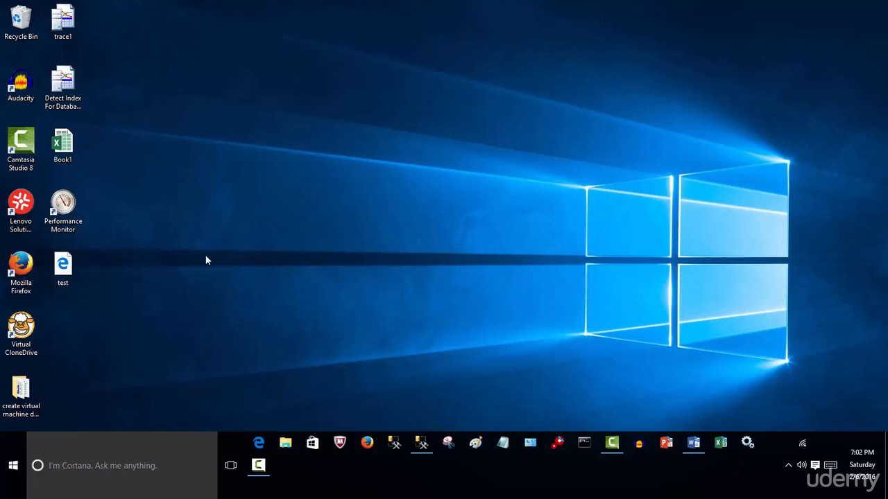
Launch Performance Monitor with the Run command perfmon and show its live counter graph in a maximized window
key(super+r)
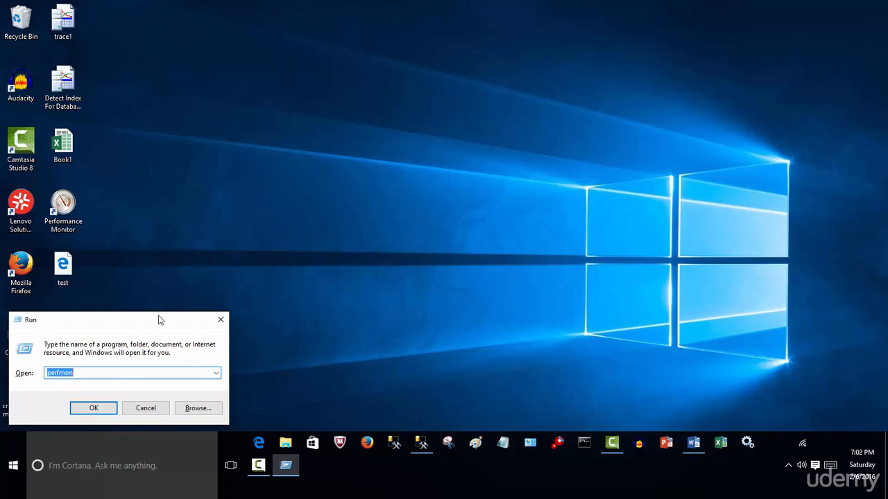
click(97, 372)
click(94, 408)
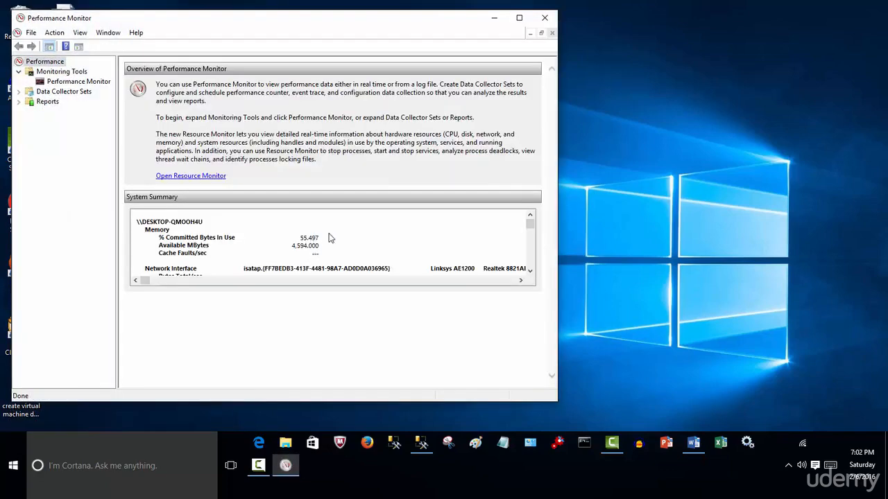
click(518, 18)
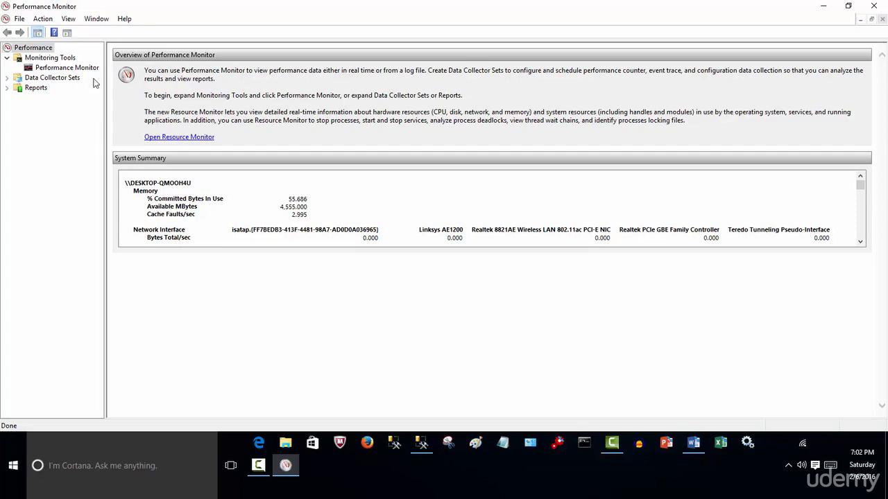
click(50, 71)
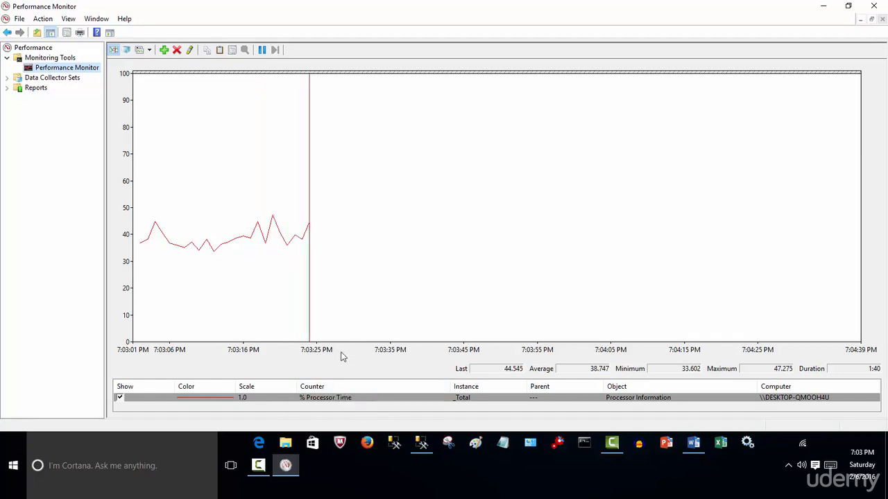
Set the graph to sample every 5 seconds in the properties of the % Processor Time counter
right_click(344, 398)
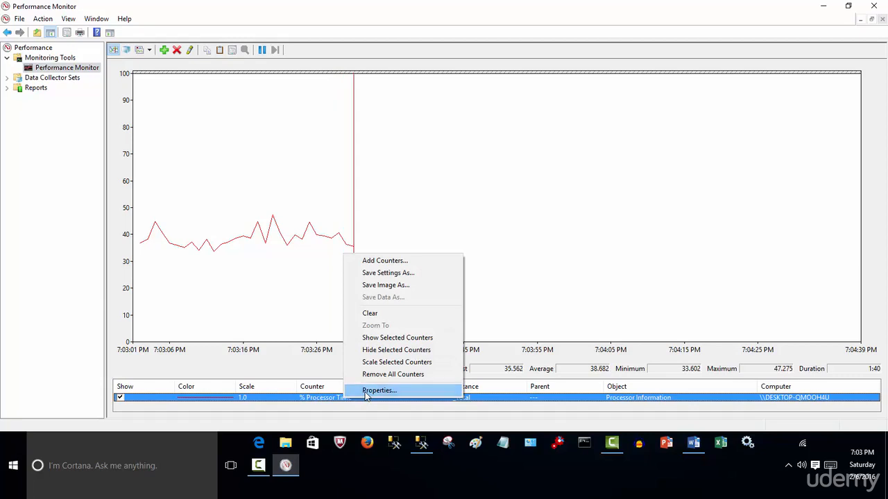
click(378, 391)
drag(262, 64, 544, 112)
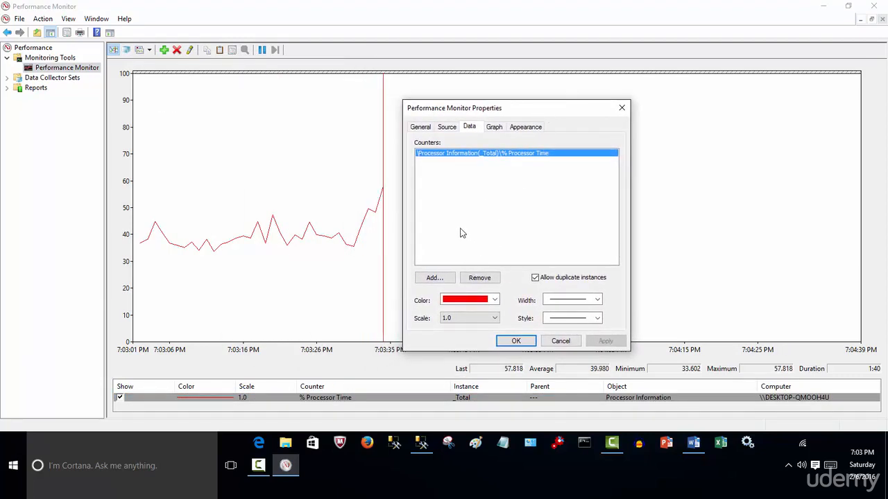
click(420, 127)
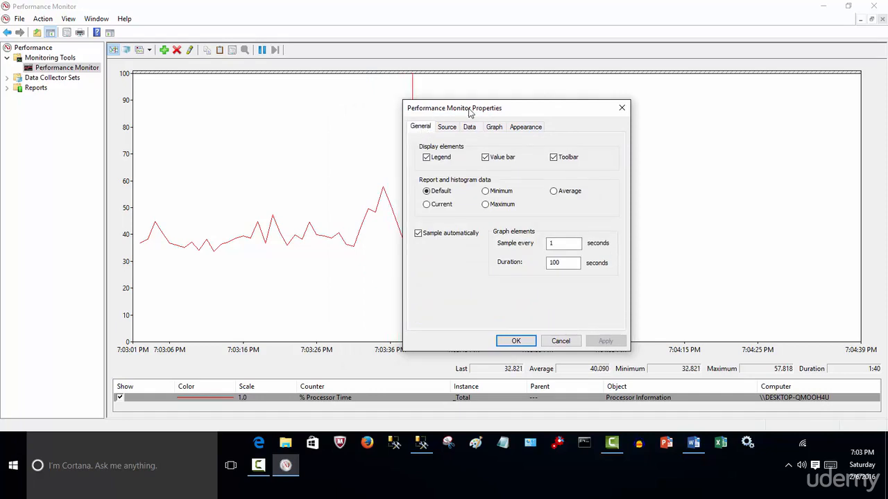
drag(455, 109, 618, 116)
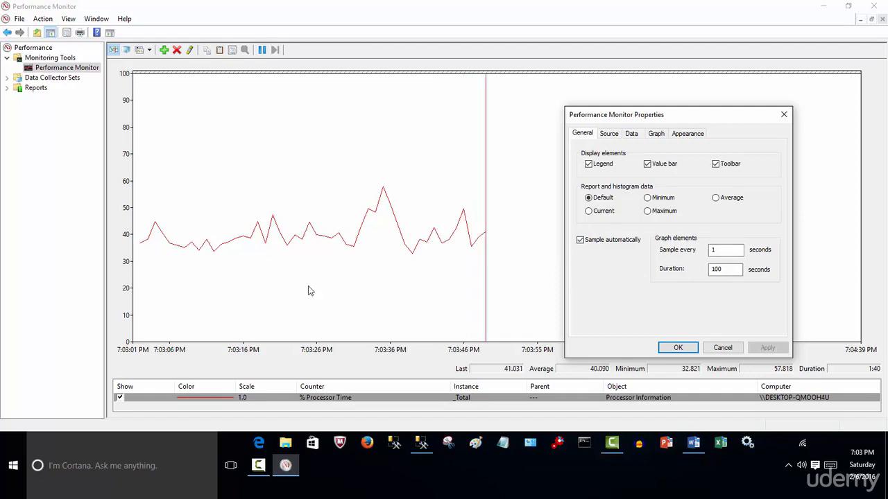
drag(731, 253, 675, 250)
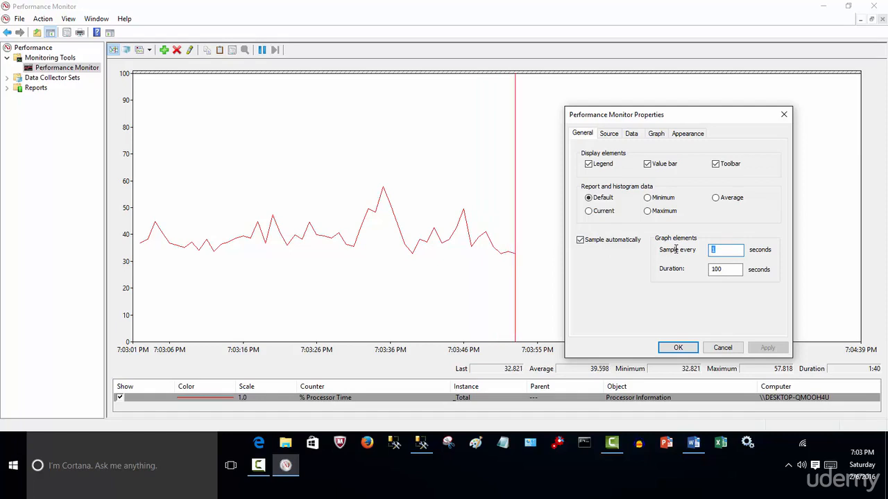
text(5)
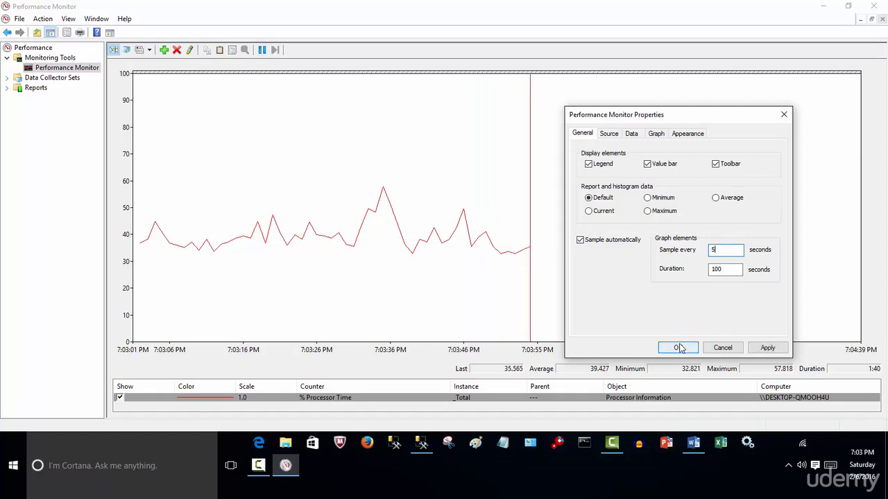
click(679, 347)
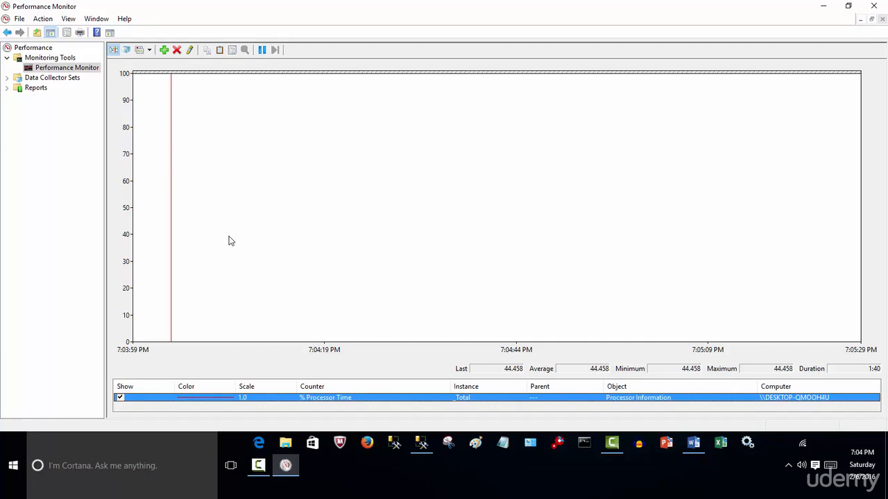
Set the graph's sampling interval to 1 second in the Performance Monitor properties and view the data source settings
right_click(373, 404)
click(399, 394)
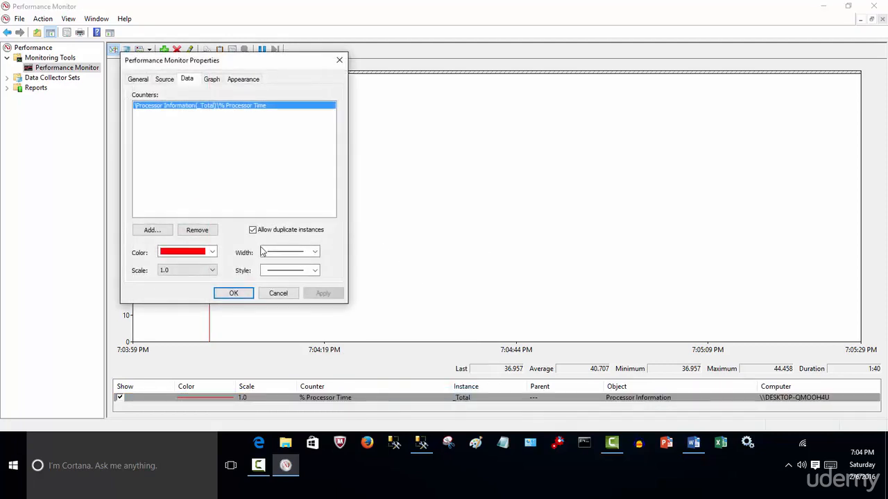
click(138, 79)
drag(286, 196, 219, 197)
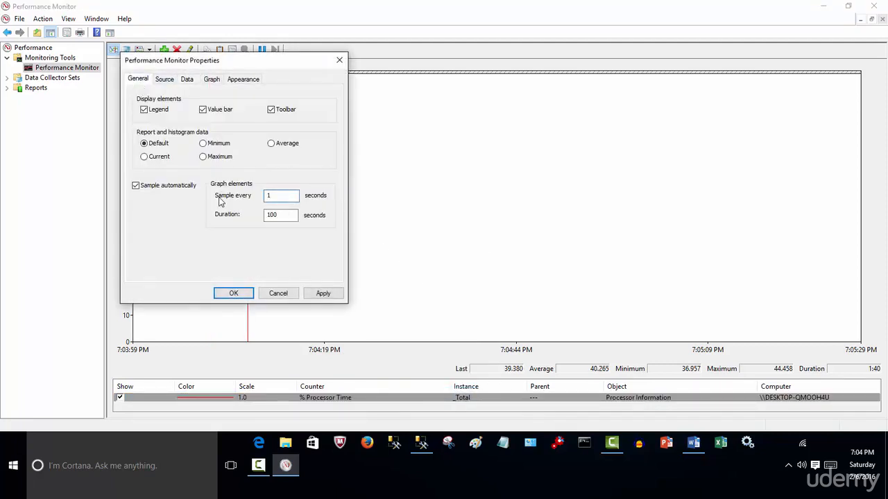
click(164, 80)
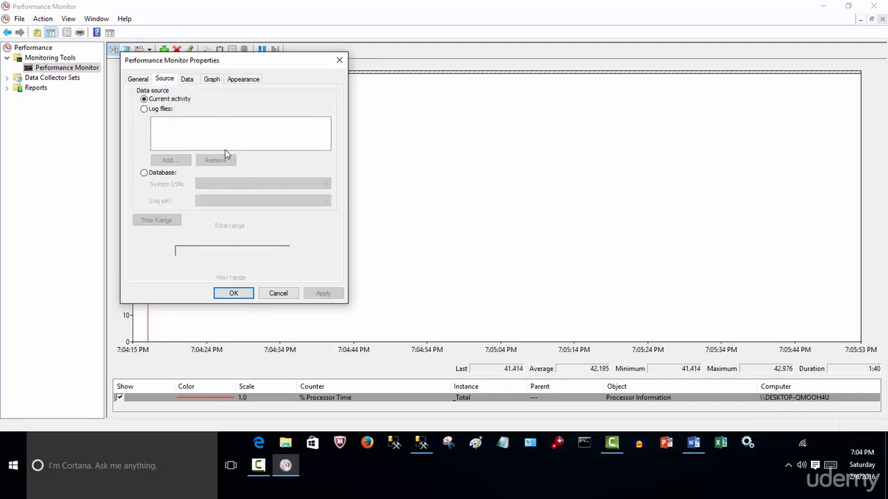
Change the line color of the % Processor Time counter to blue
click(188, 80)
drag(241, 63, 568, 111)
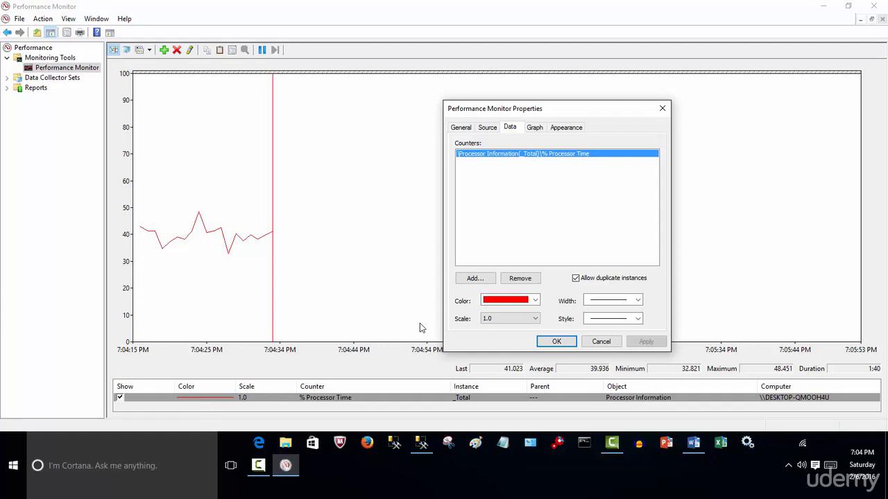
click(535, 300)
click(522, 338)
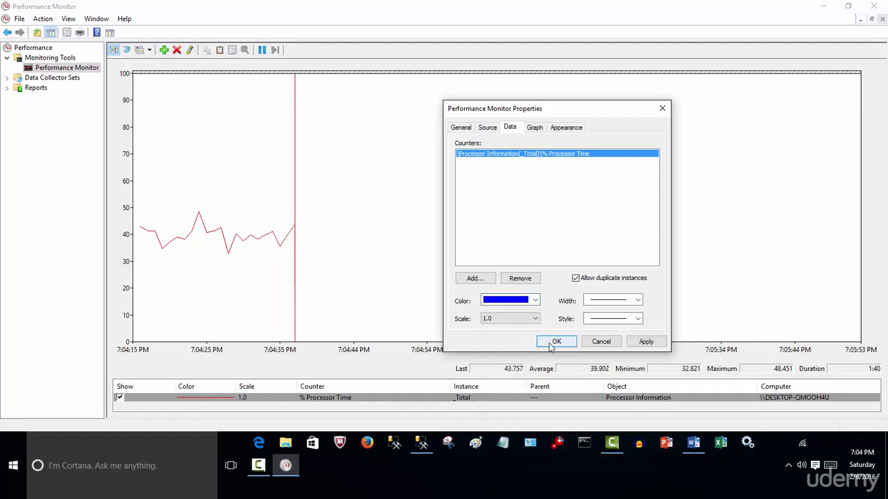
click(557, 341)
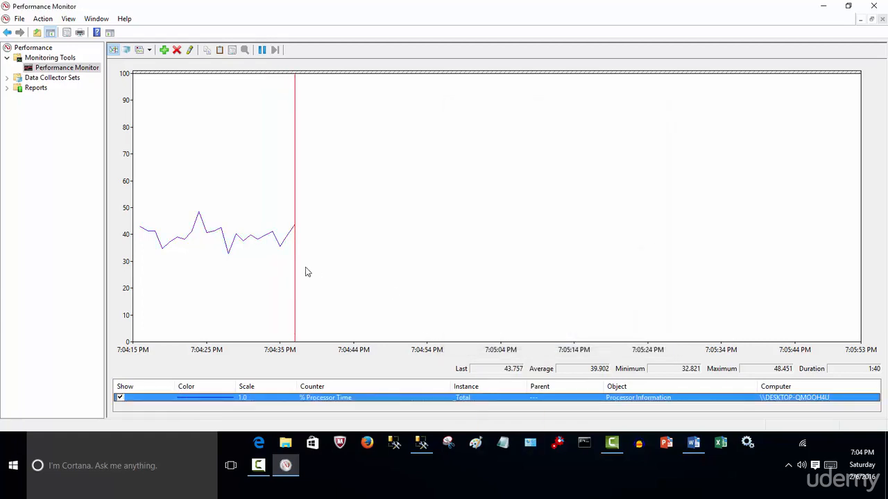
Give the % Processor Time line a thicker width in the counter's data properties
right_click(355, 400)
click(380, 387)
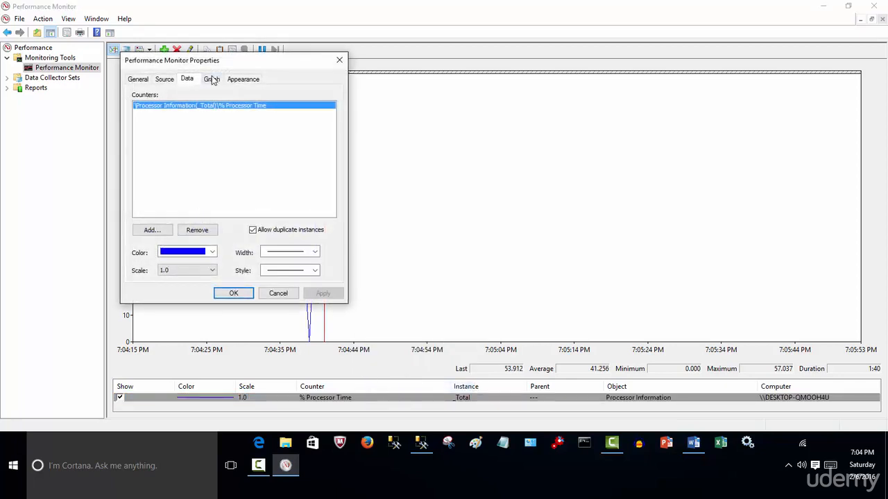
drag(234, 61, 494, 81)
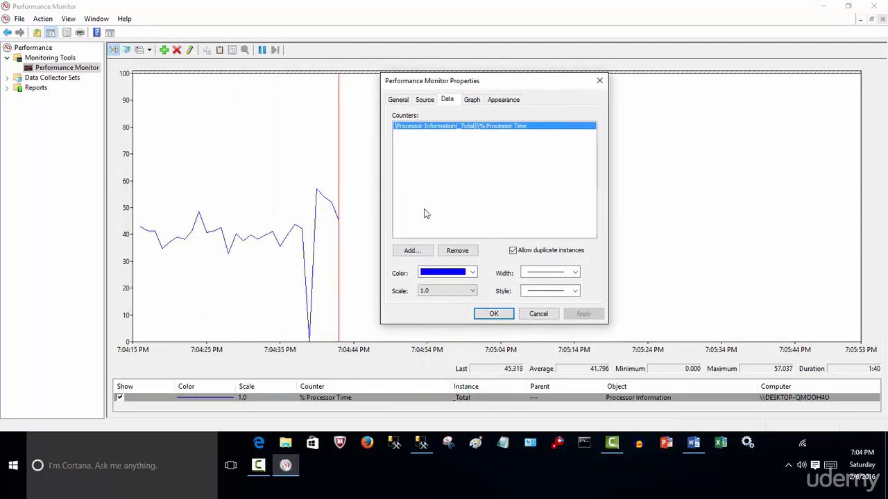
click(576, 275)
click(566, 303)
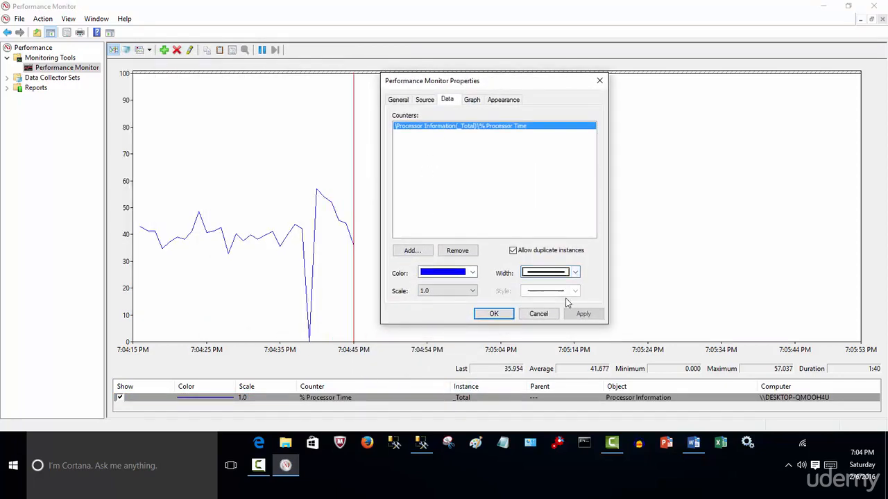
click(504, 314)
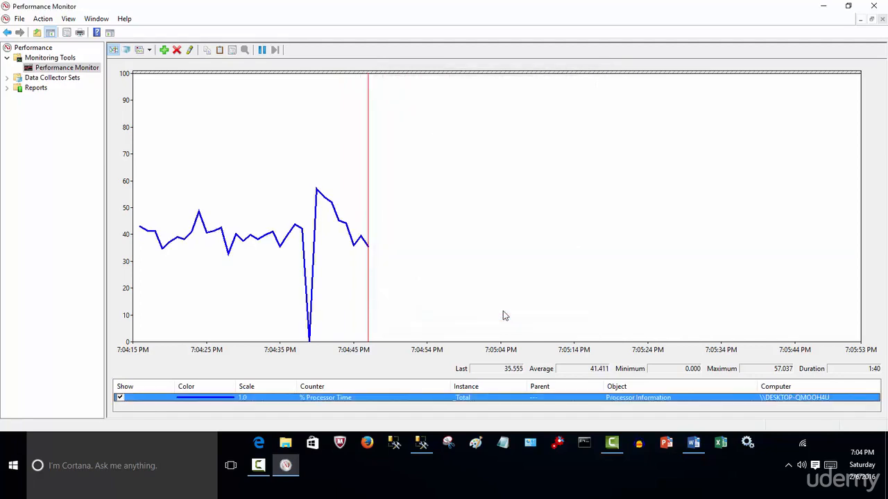
Set the % Processor Time line back to the thinnest width and view the available line styles
right_click(378, 397)
click(420, 351)
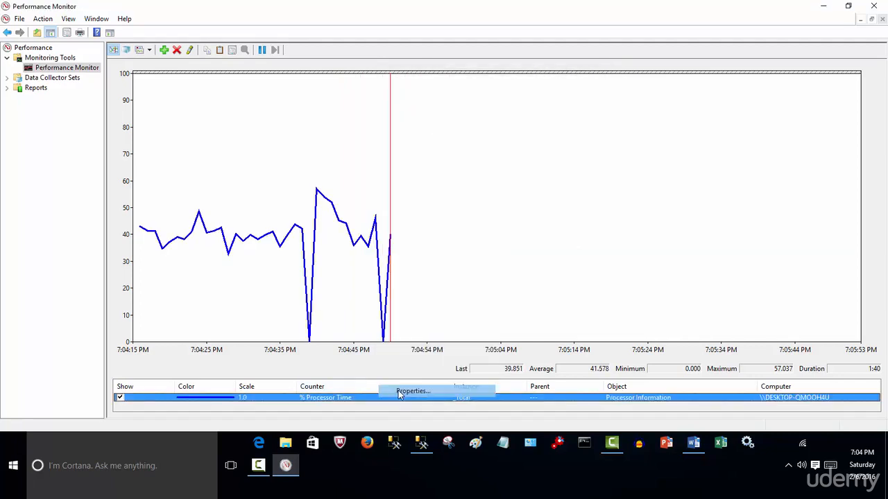
click(314, 252)
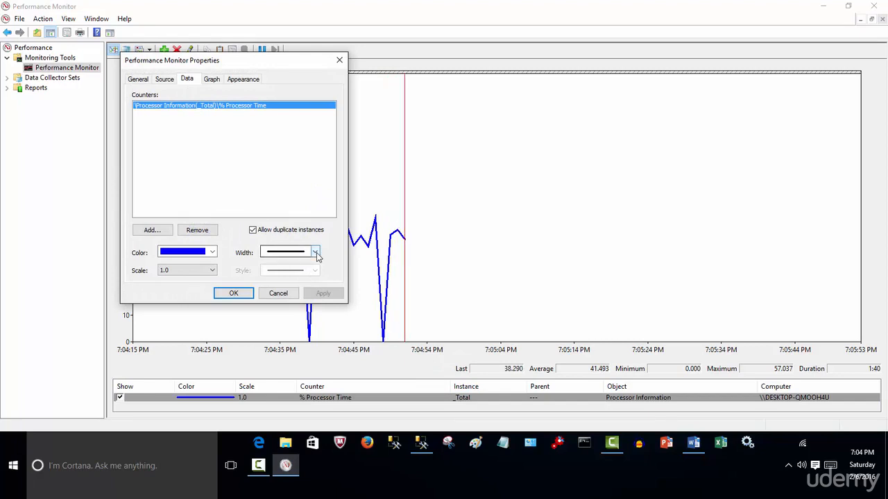
click(310, 262)
click(313, 271)
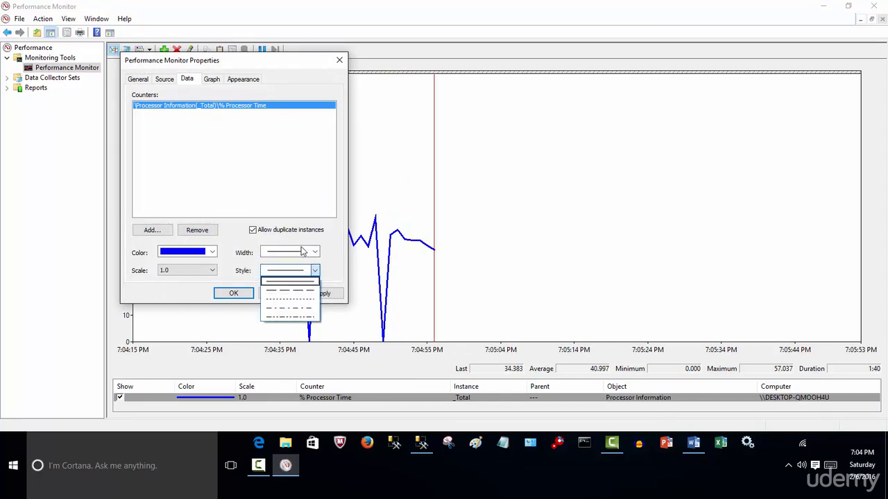
click(215, 88)
Switch the graph view to Histogram bar in the Performance Monitor graph properties
click(210, 81)
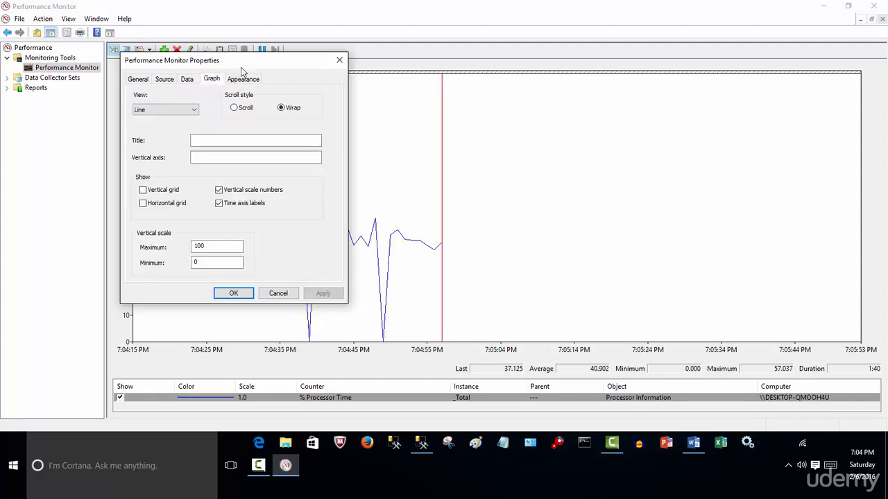
mouse_move(247, 63)
mouse_down()
mouse_move(361, 93)
mouse_move(547, 76)
mouse_up()
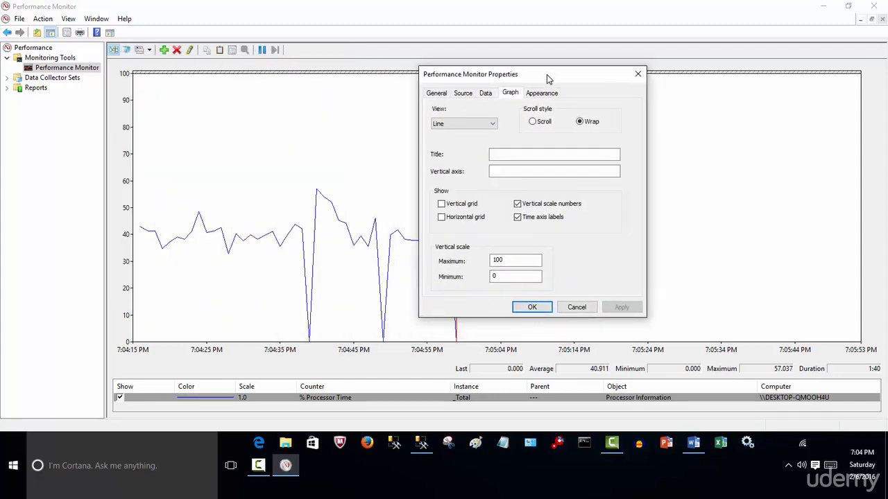
click(495, 126)
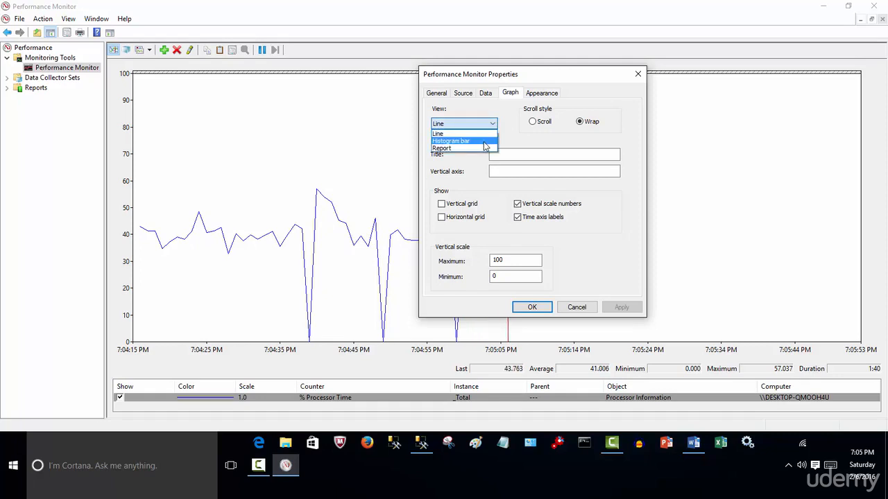
click(484, 142)
click(531, 308)
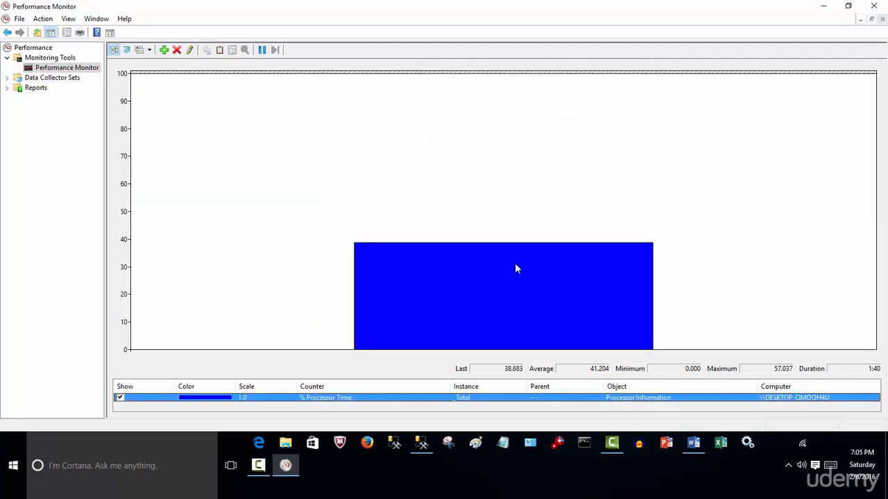
Change the graph view to Report in the Performance Monitor properties
right_click(403, 397)
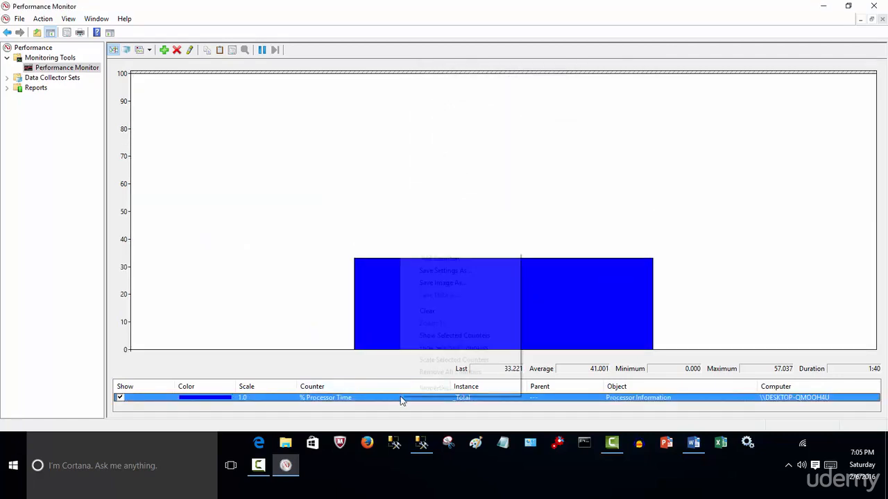
click(435, 386)
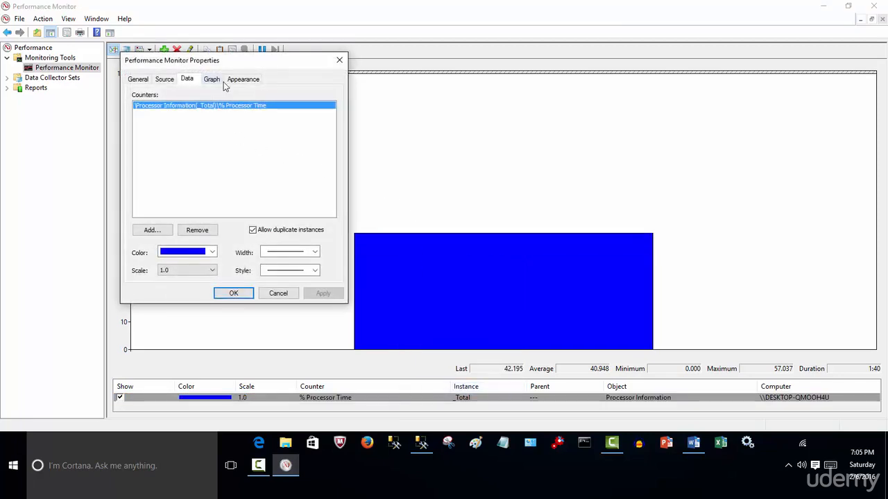
click(213, 80)
click(237, 80)
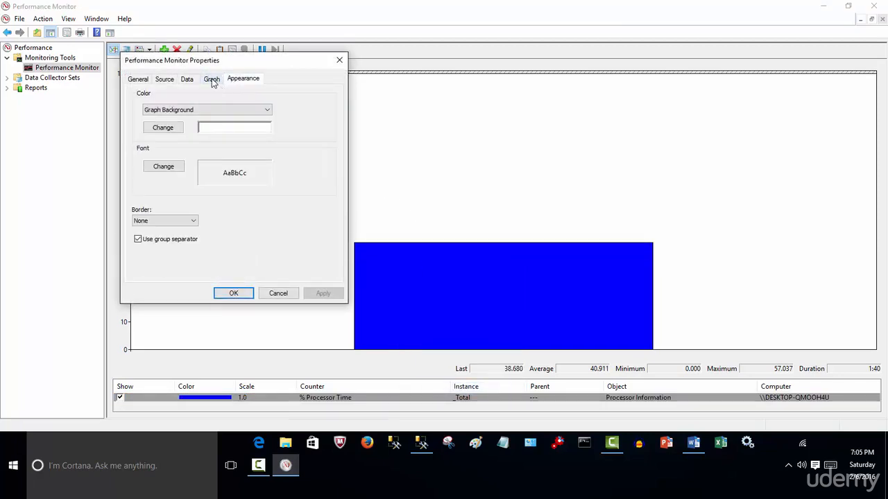
click(211, 81)
click(193, 110)
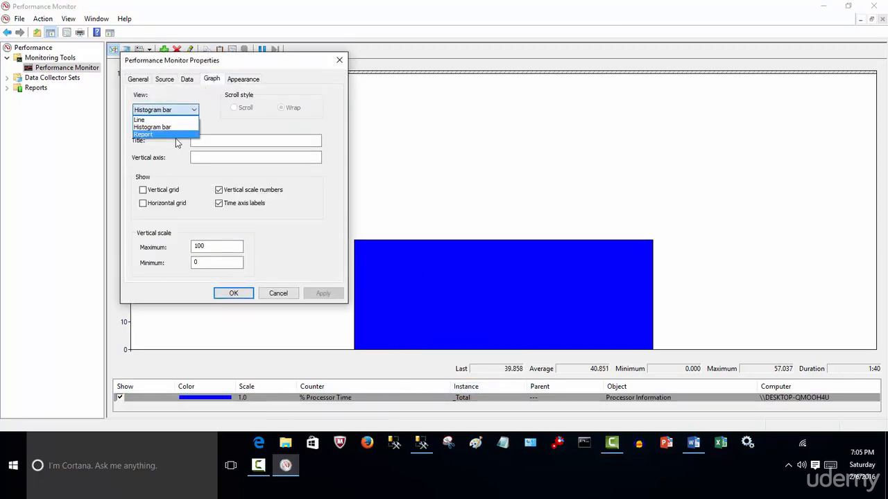
click(176, 136)
click(233, 293)
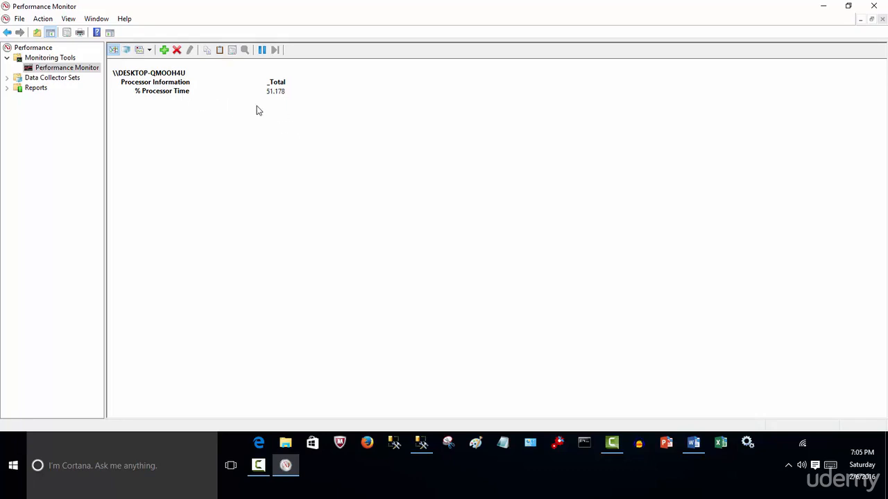
Return the display to the Line view and remove the % Processor Time counter from the graph
click(149, 51)
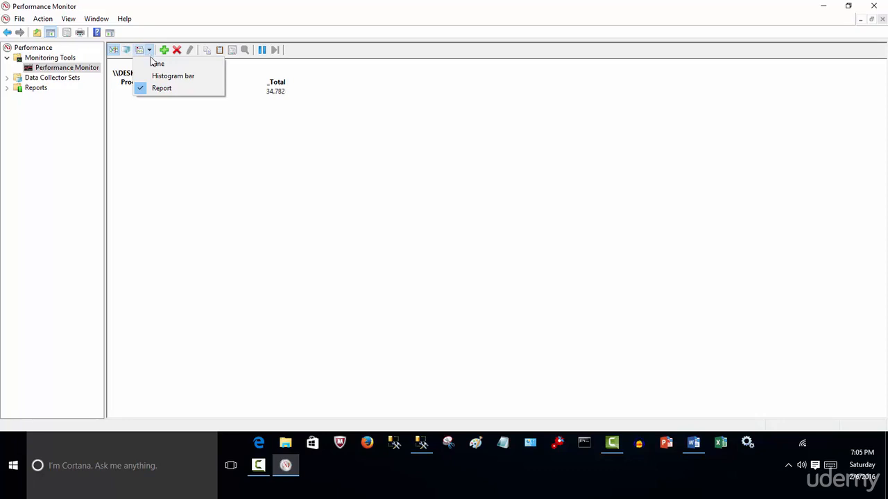
click(154, 63)
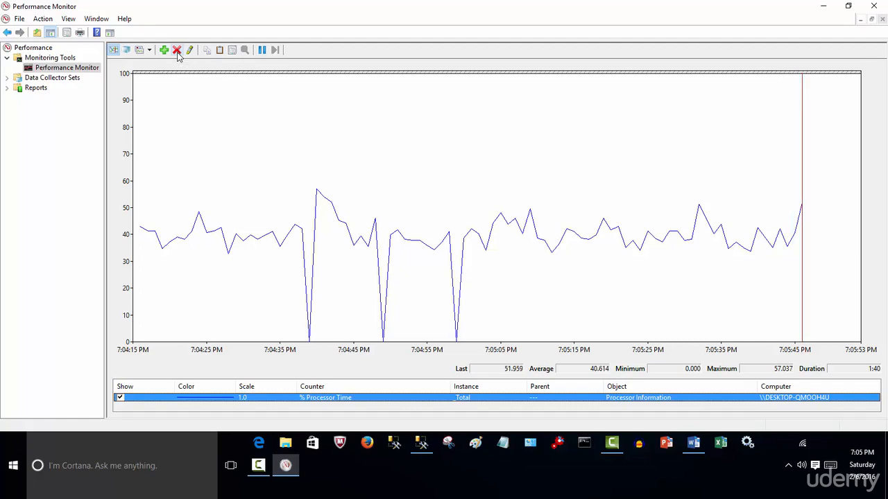
click(177, 51)
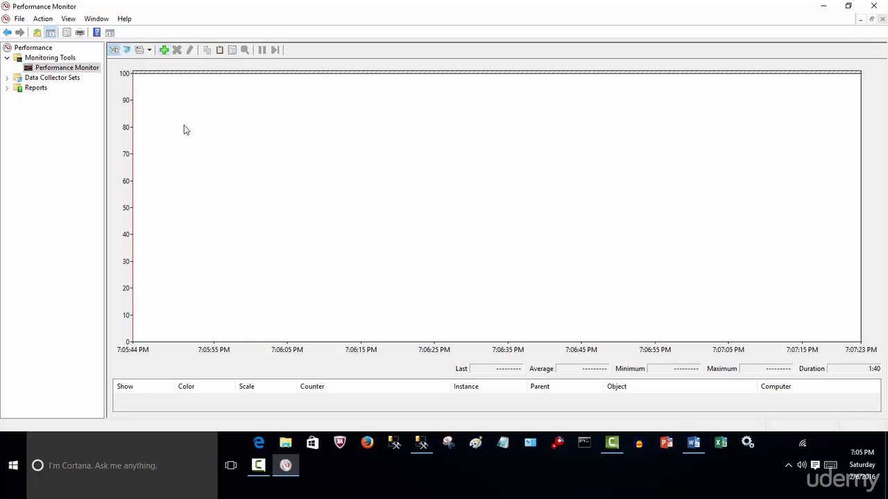
Open the Add Counters dialog and view which computers can supply counters, keeping the local computer
click(165, 51)
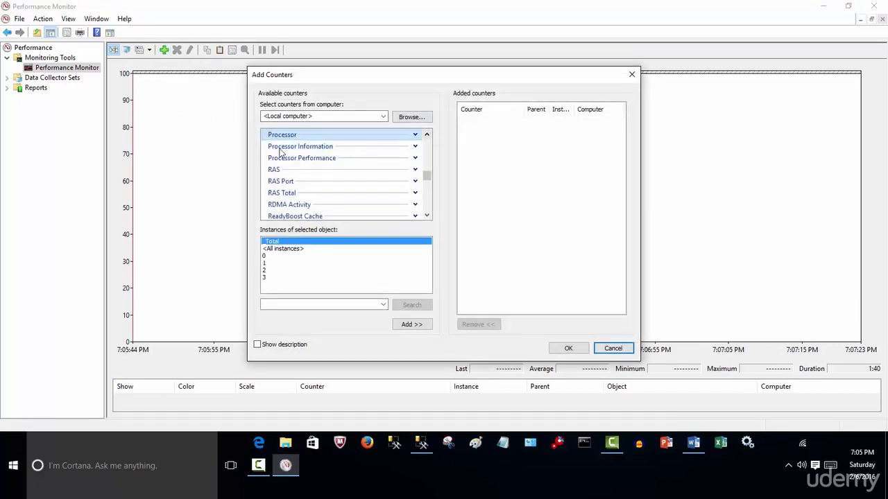
click(383, 117)
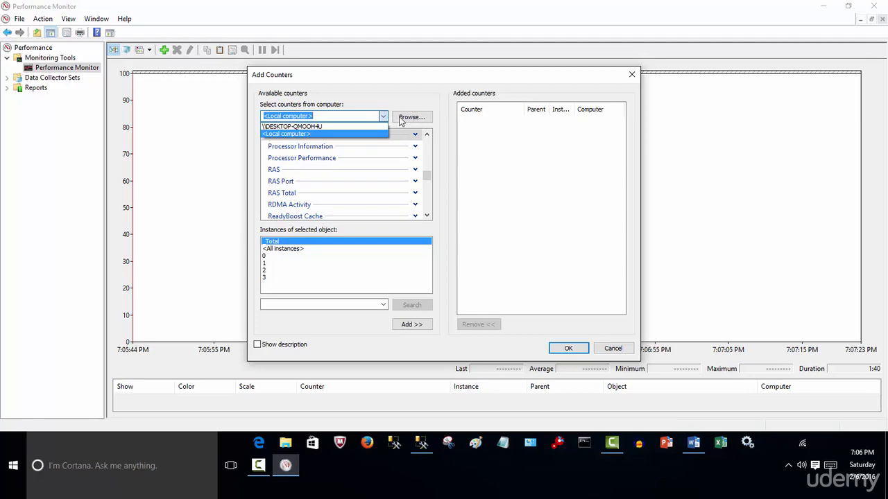
click(364, 90)
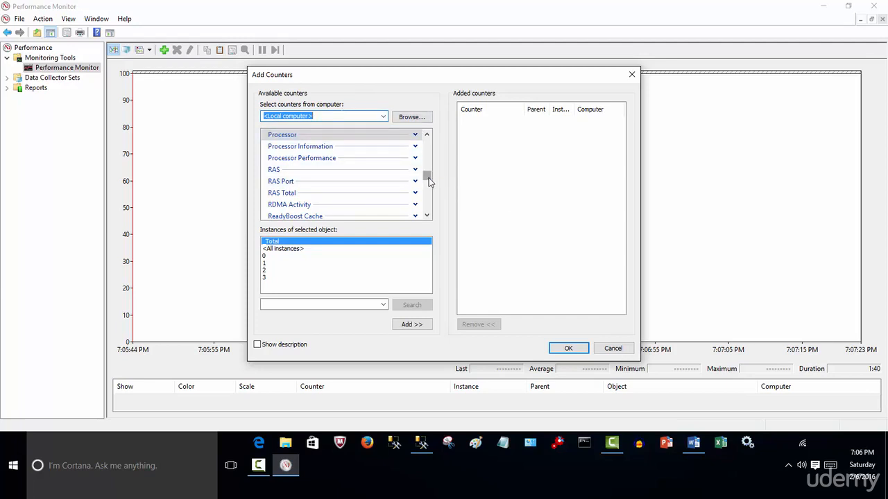
Look through the local computer's counter categories, including .NET CLR Data, the MSSQL$SQL2014 objects and the SQLServer objects
drag(429, 181, 433, 150)
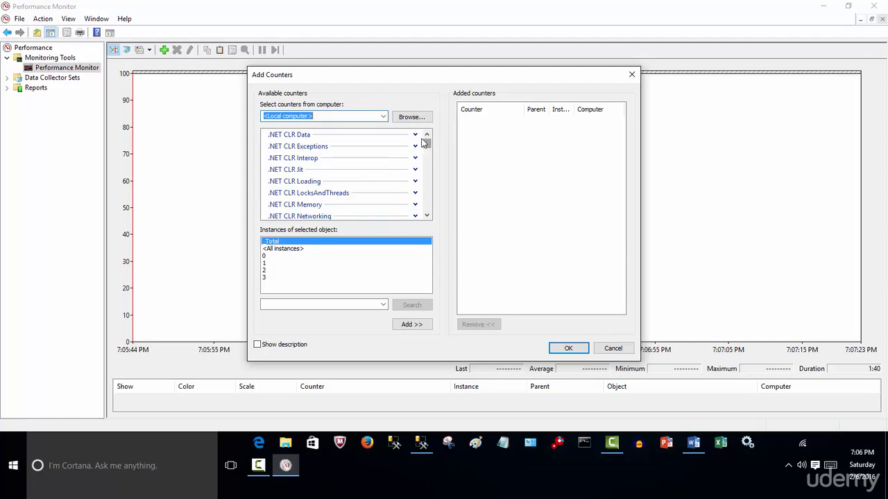
click(414, 135)
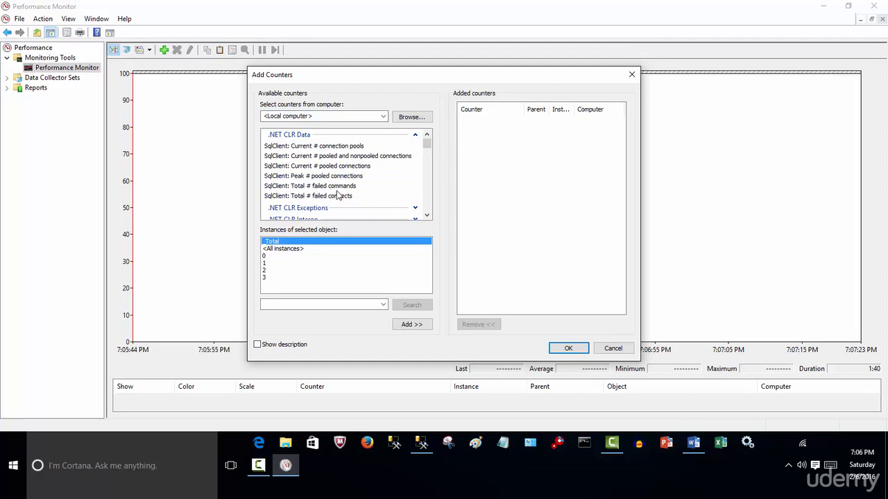
click(414, 136)
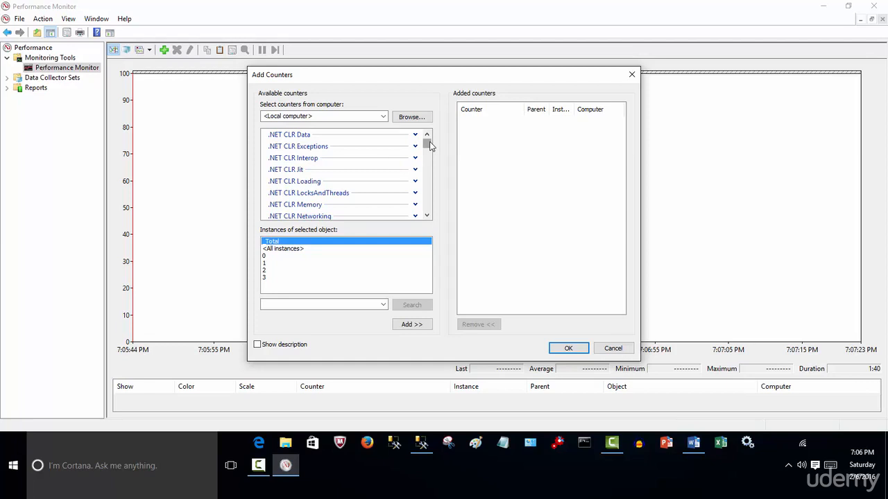
drag(428, 145, 431, 164)
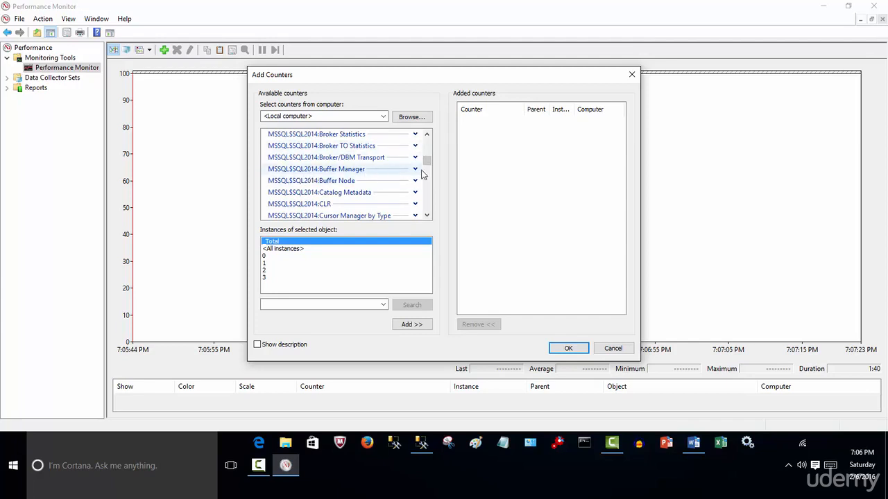
drag(427, 162, 428, 189)
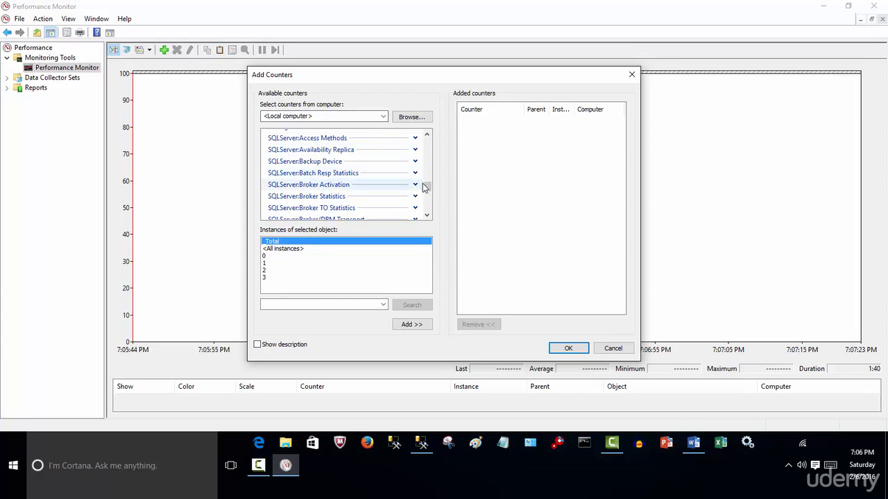
mouse_move(427, 186)
mouse_down()
mouse_move(427, 164)
mouse_move(427, 189)
mouse_up()
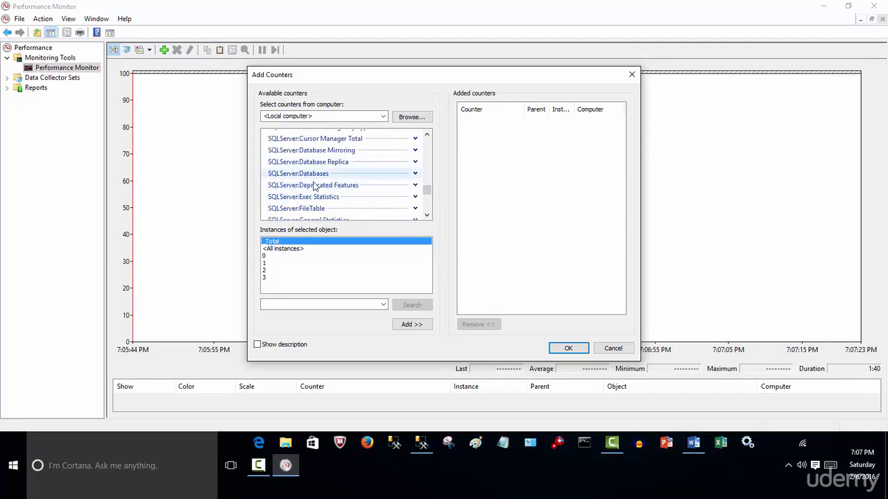
Add all counters of the Processor object for the _Total instance to the graph
mouse_move(428, 192)
mouse_down()
mouse_move(434, 142)
mouse_move(437, 182)
mouse_up()
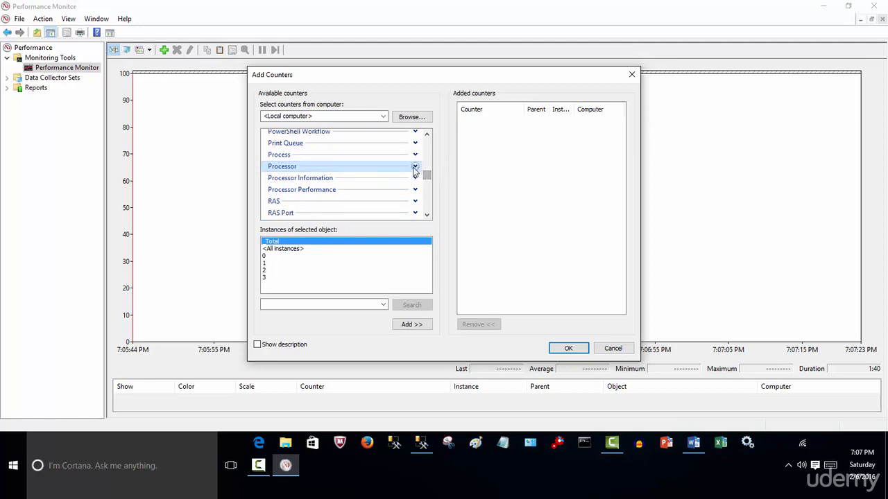
click(414, 166)
click(427, 217)
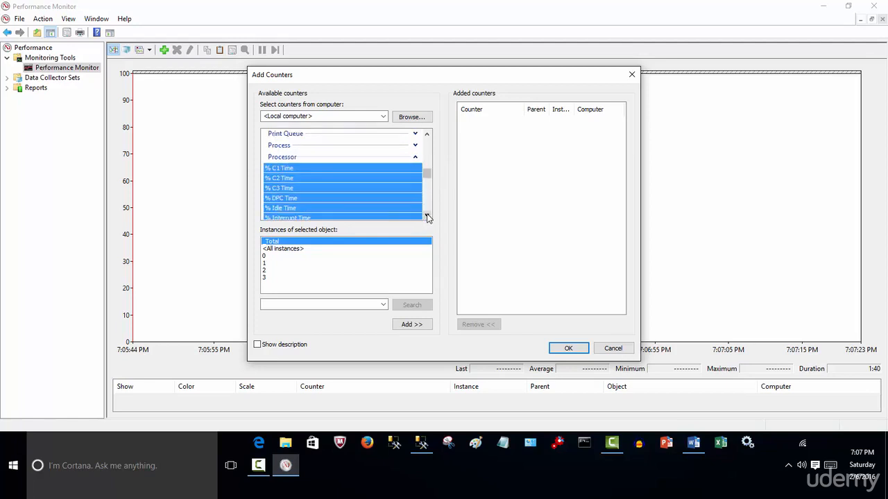
click(427, 217)
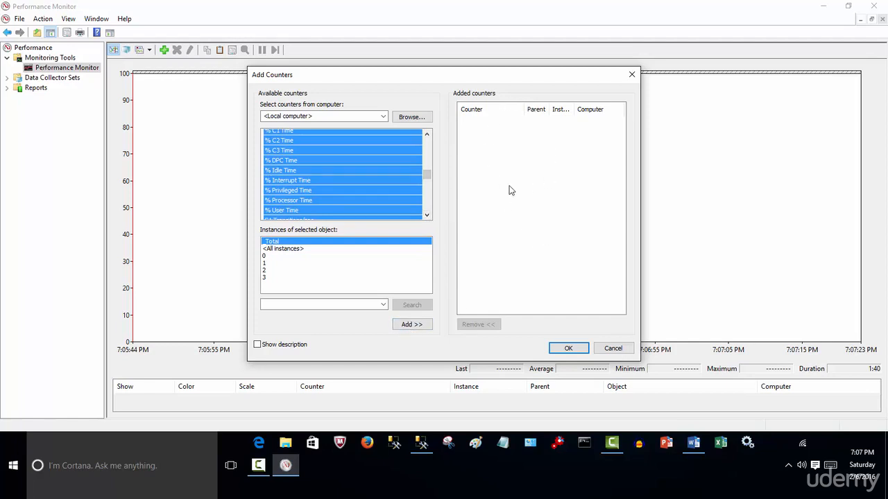
click(412, 325)
click(568, 349)
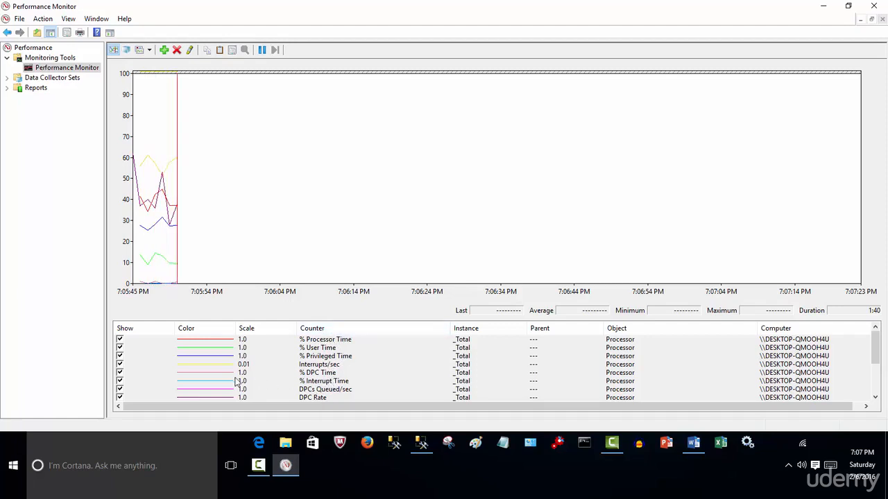
Turn on graph highlighting with % Interrupt Time selected, and move the highlight to the % Processor Time line
click(225, 343)
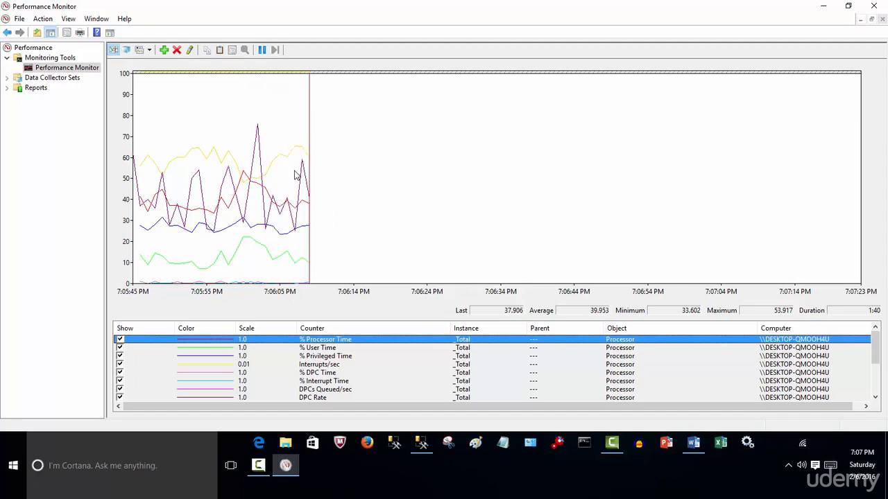
click(351, 383)
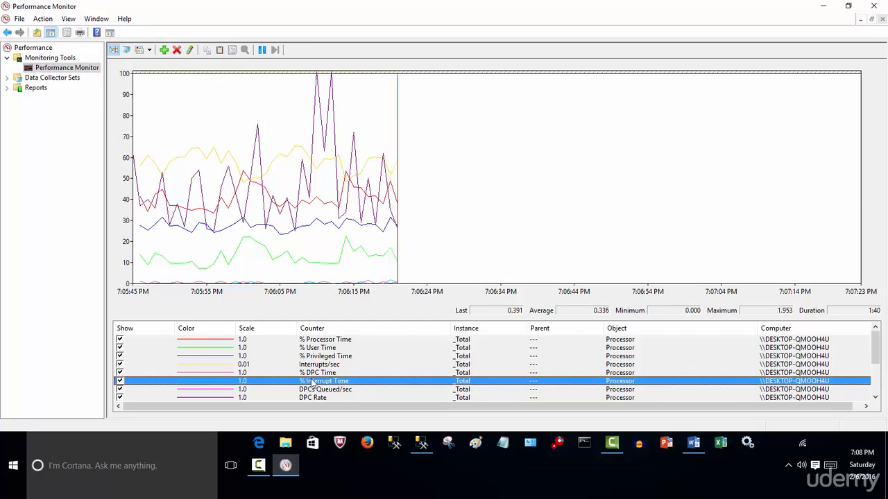
click(189, 50)
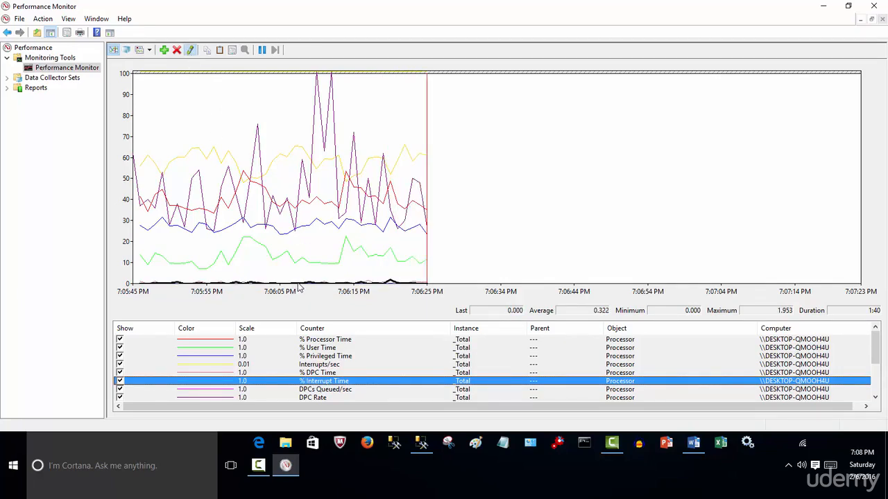
mouse_move(317, 290)
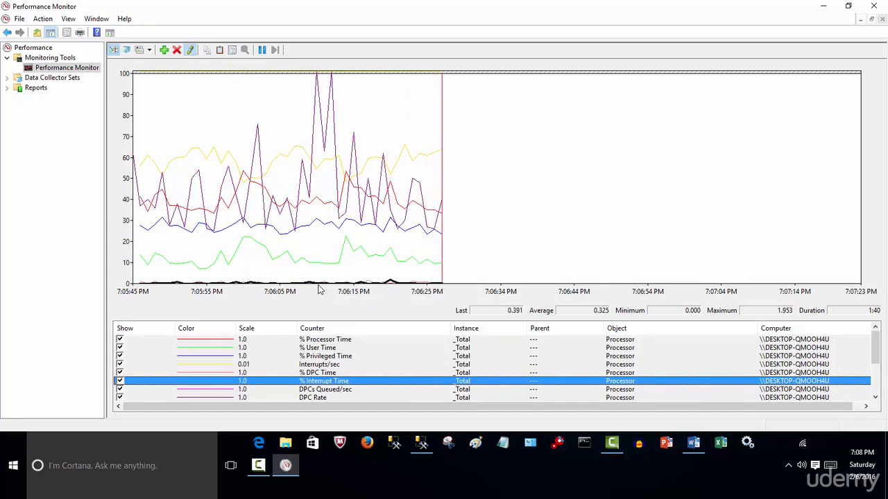
mouse_move(362, 286)
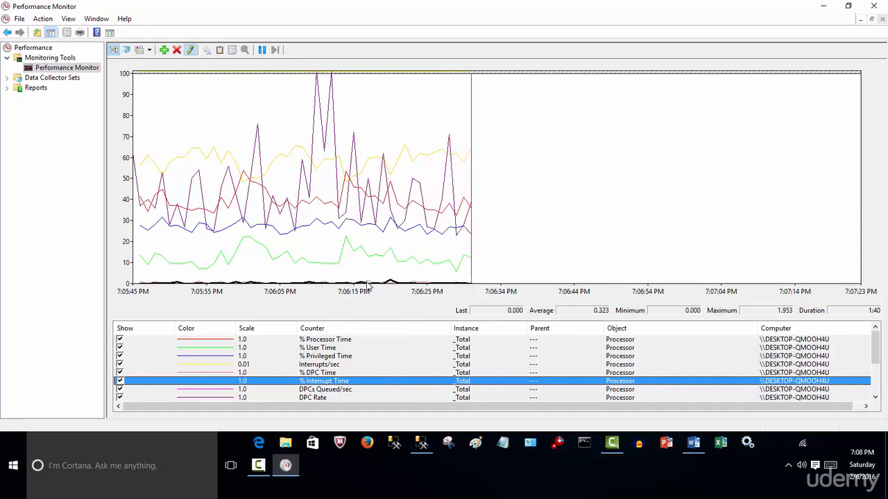
click(347, 340)
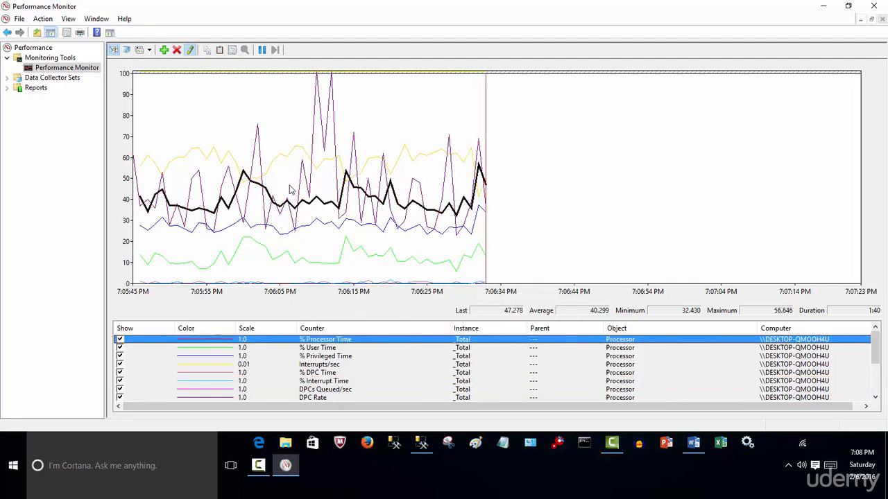
mouse_move(383, 180)
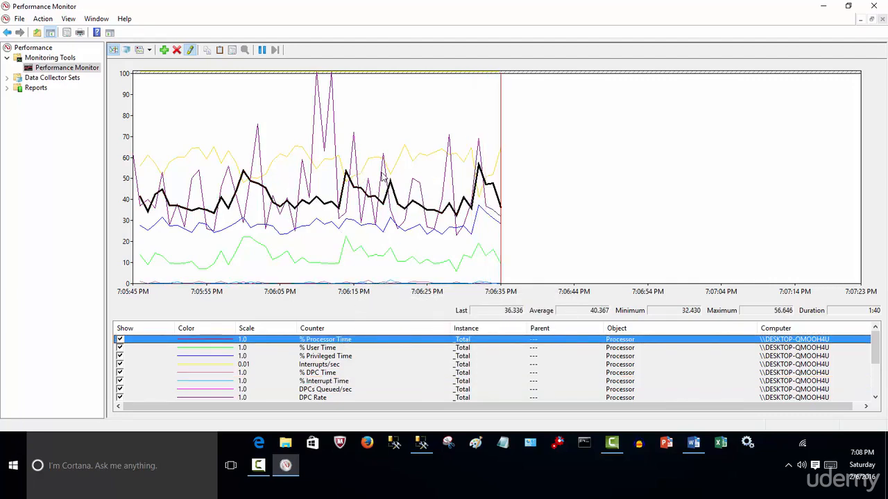
Move the graph highlight through the counters from % User Time to DPCs Queued/sec to view each line
click(321, 349)
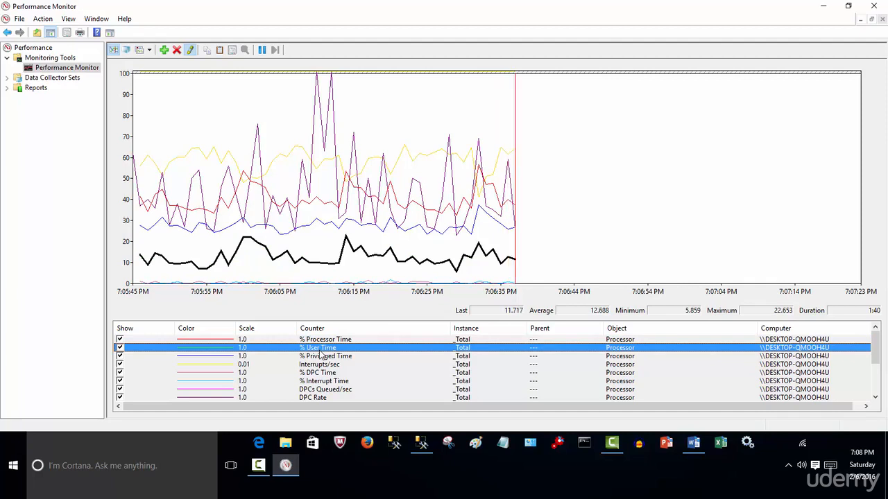
click(322, 356)
click(321, 365)
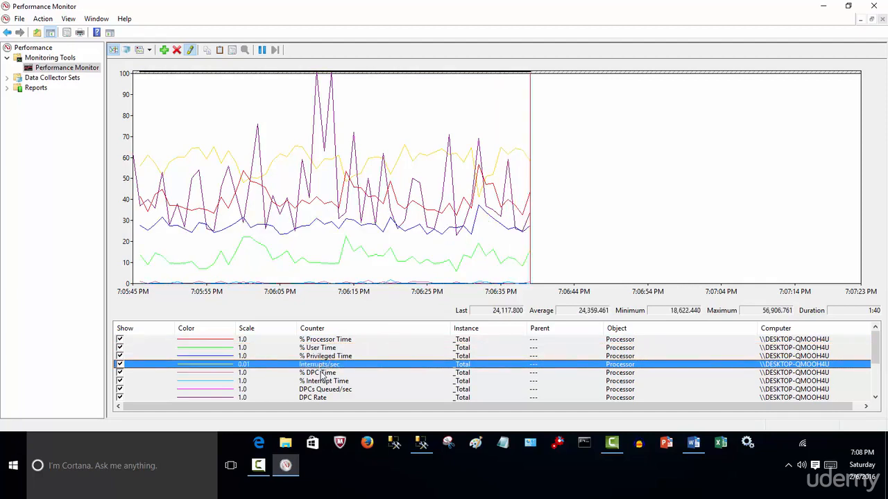
click(321, 373)
click(322, 381)
click(324, 390)
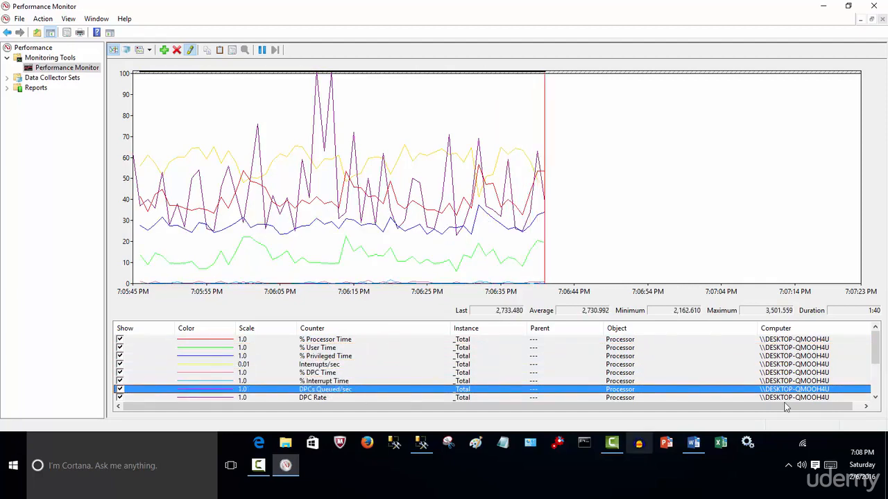
Highlight further Processor counters, including % Idle Time, C1 and C2 Transitions/sec, % C3 Time and % C2 Time
drag(875, 345, 875, 376)
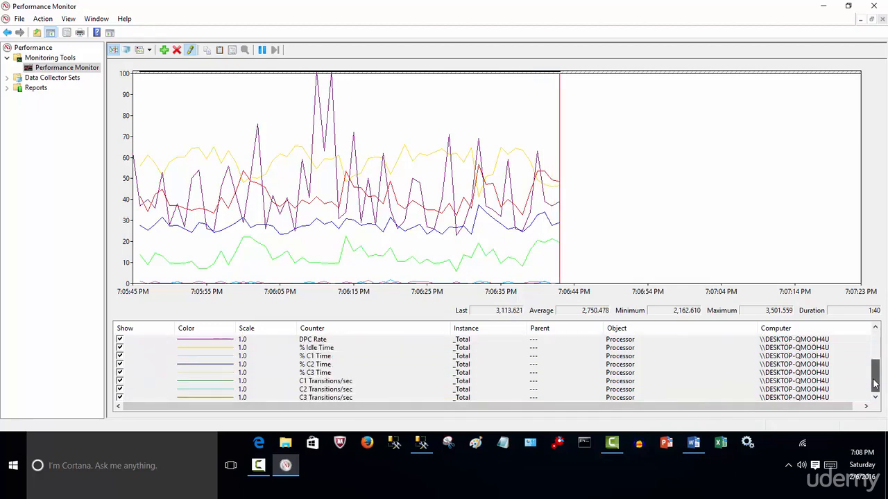
click(433, 347)
click(387, 382)
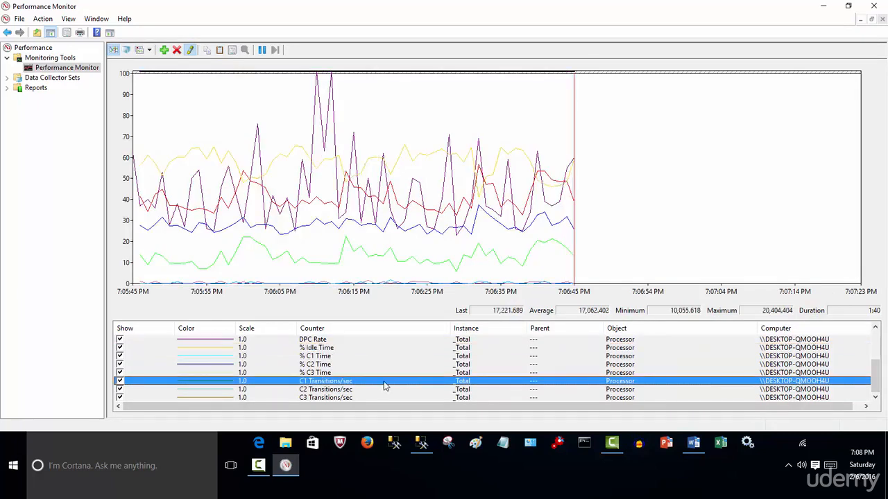
click(364, 390)
click(366, 374)
click(376, 365)
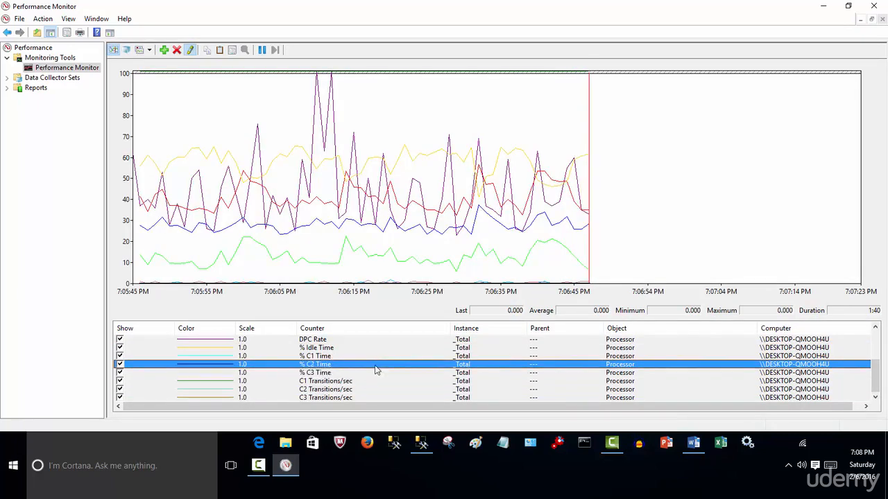
Hide DPC Rate, % Idle Time, % C1 Time, % C2 Time, % C3 Time, C1 Transitions/sec and C2 Transitions/sec from the graph
click(120, 339)
click(120, 347)
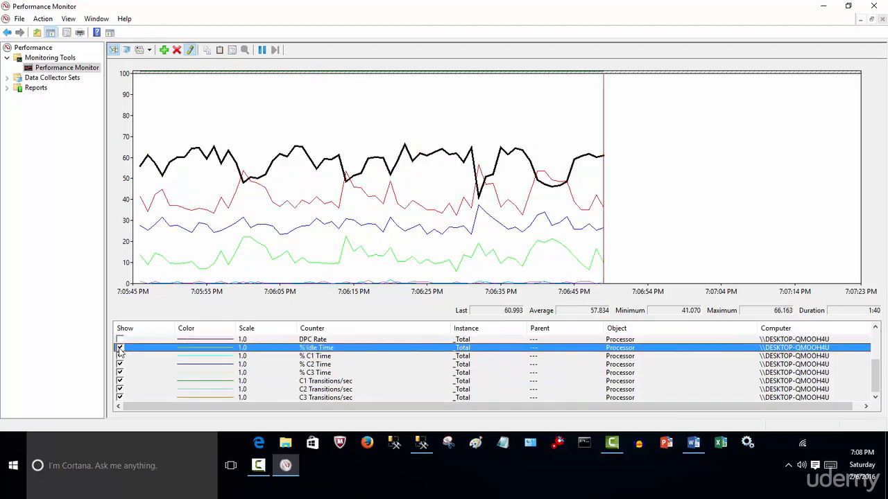
click(120, 357)
click(120, 365)
click(120, 380)
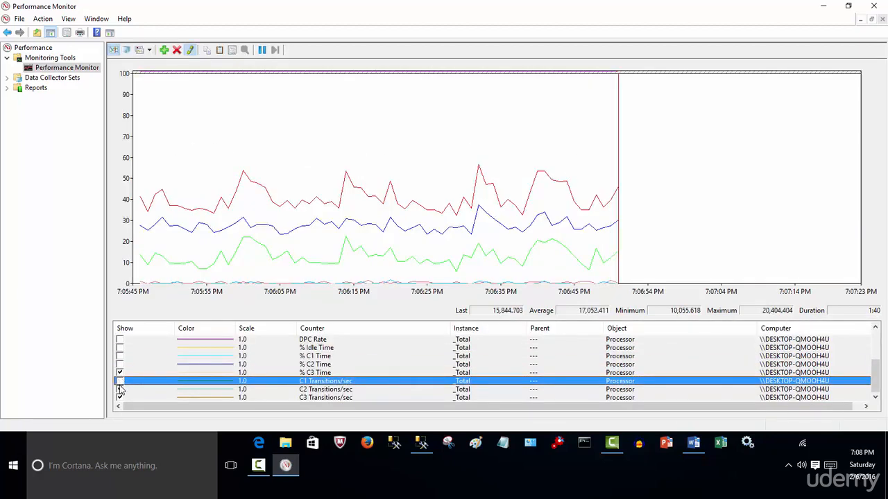
click(120, 389)
click(120, 373)
Show the % C2 Time, % C1 Time and % Idle Time counters on the graph again
click(120, 364)
click(120, 355)
click(120, 347)
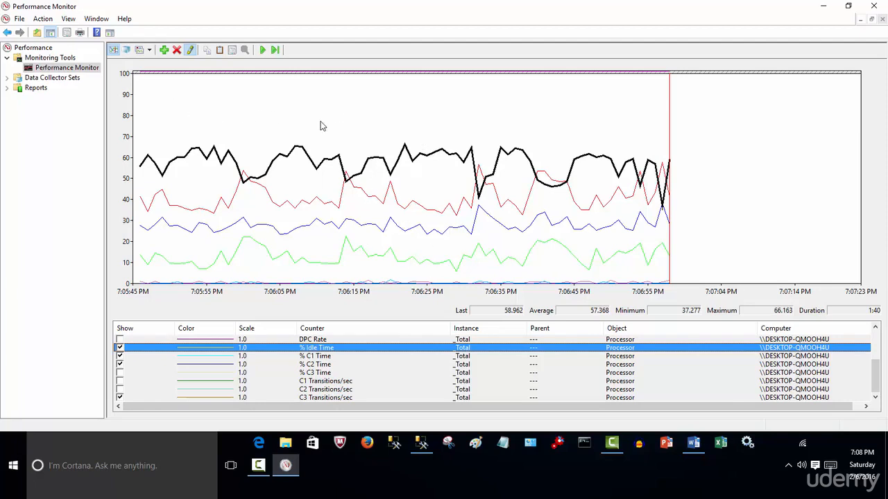
Save the graph as a GIF image named t on the Desktop
right_click(393, 406)
right_click(440, 267)
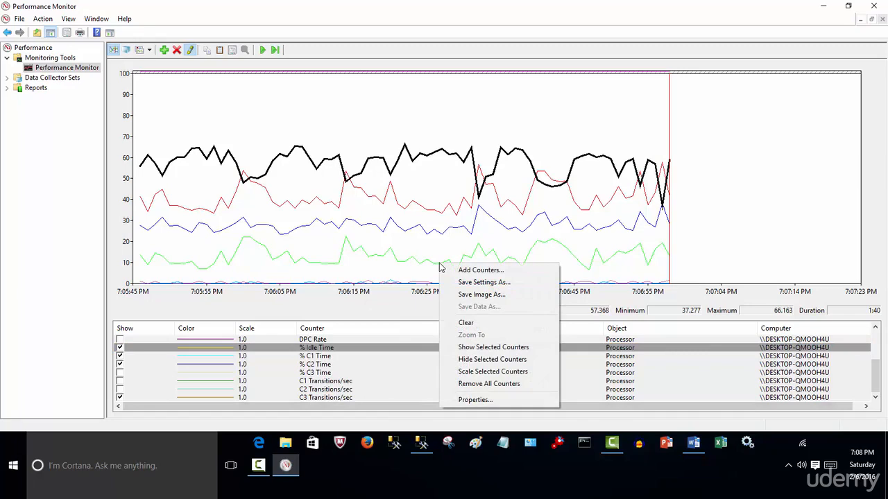
click(511, 296)
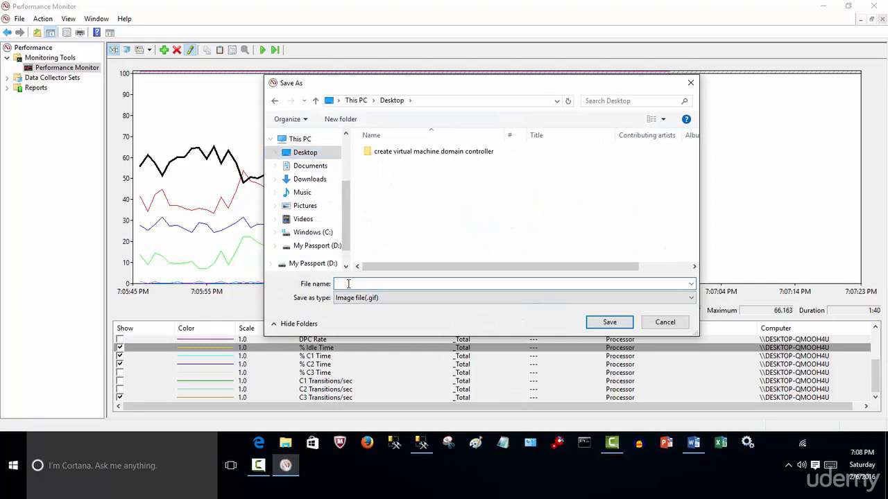
text(t)
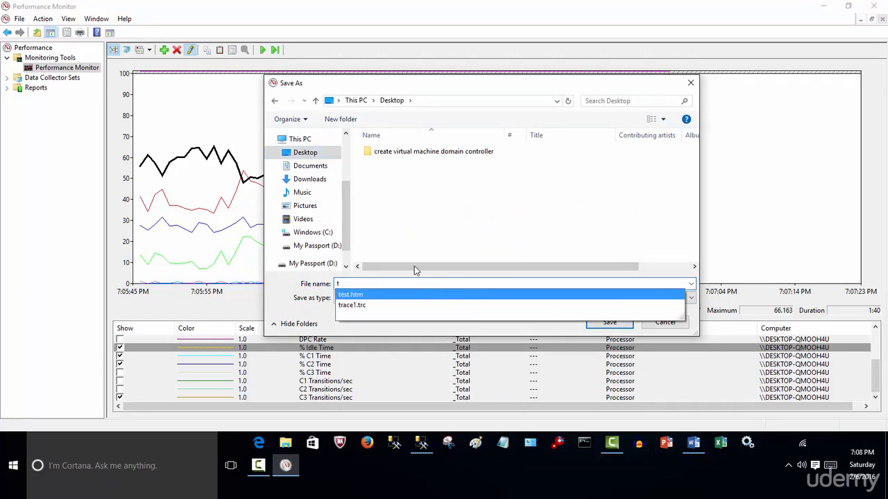
click(605, 322)
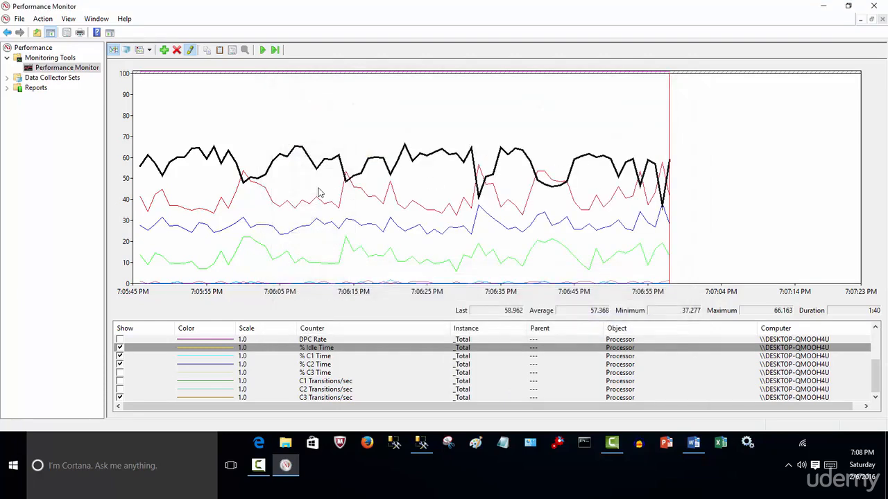
View the saved t image from the desktop in Photos and close it
click(822, 6)
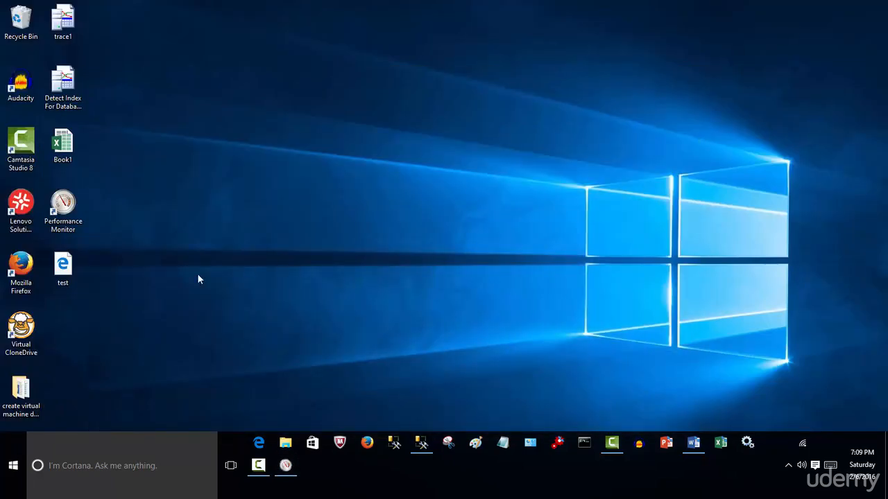
double_click(64, 335)
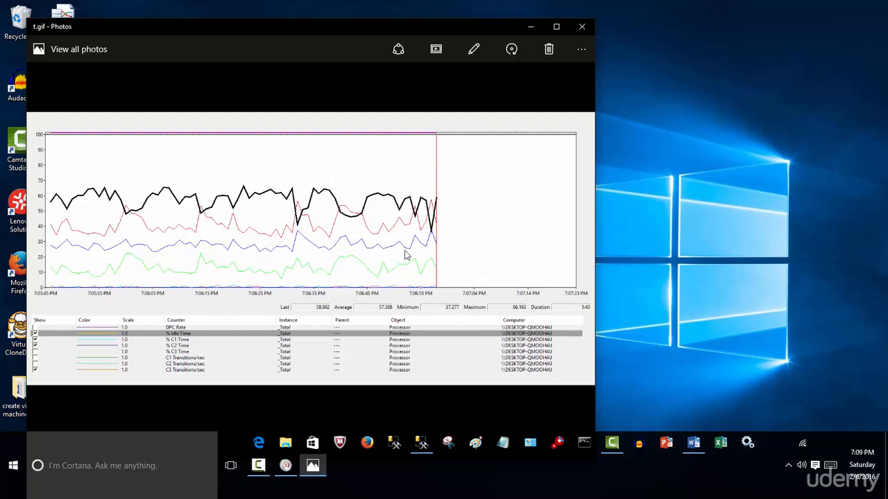
click(588, 32)
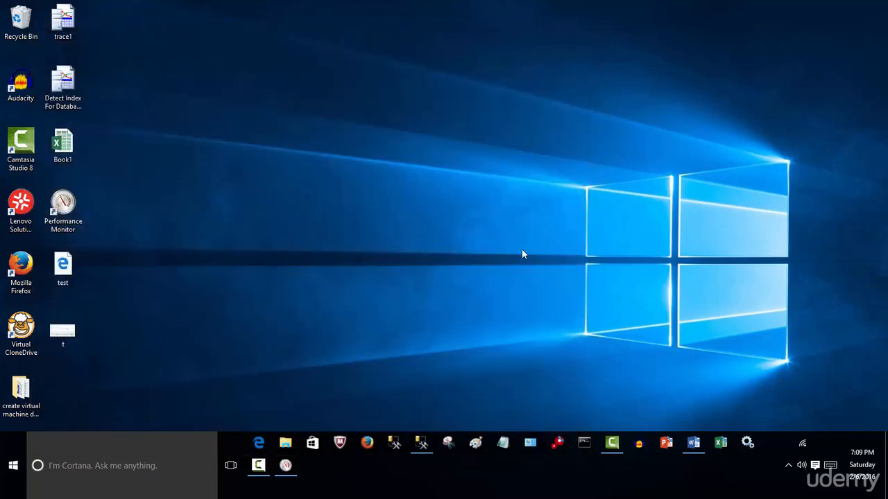
Return to Performance Monitor and resume the live graph display
click(285, 465)
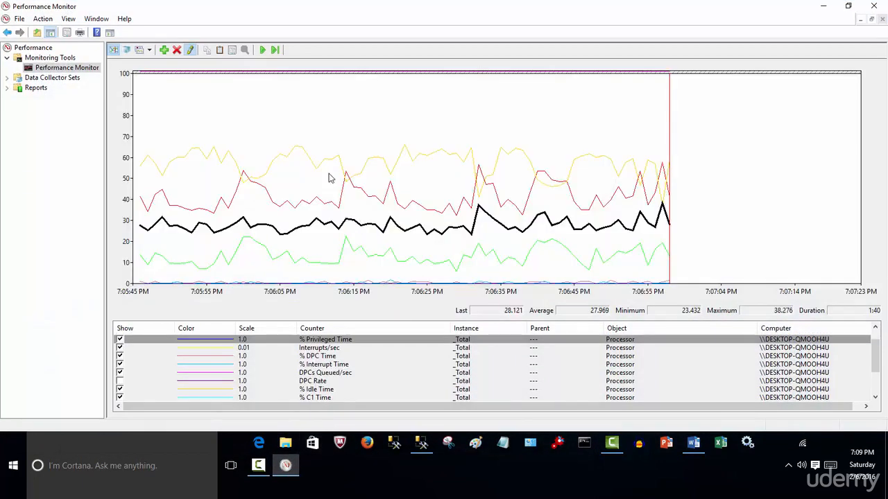
click(263, 50)
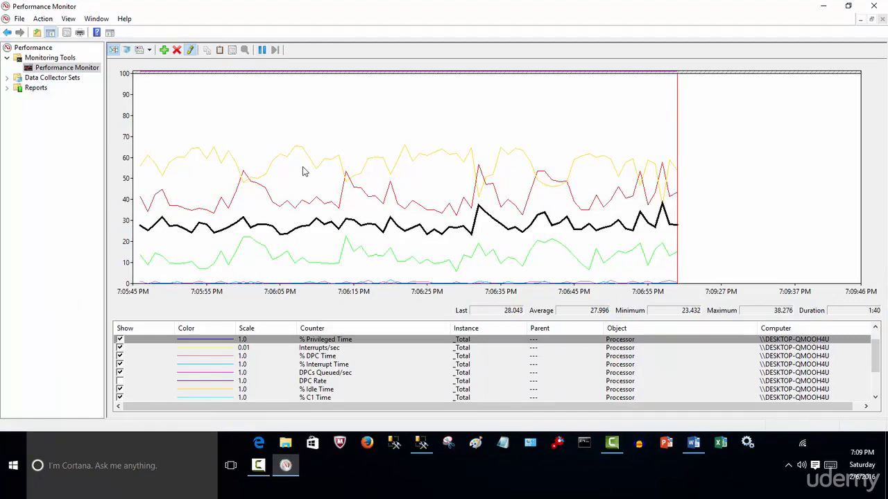
Expand Data Collector Sets with its User Defined and System groups, and expand Reports
click(7, 77)
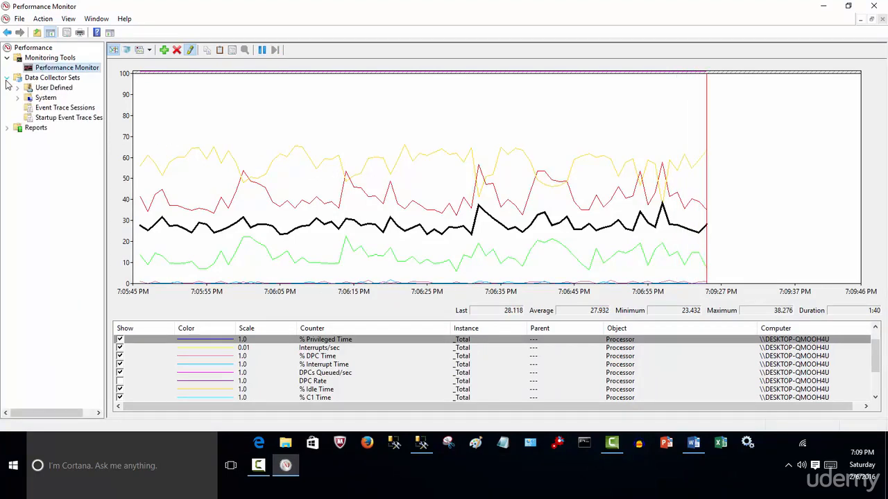
click(18, 88)
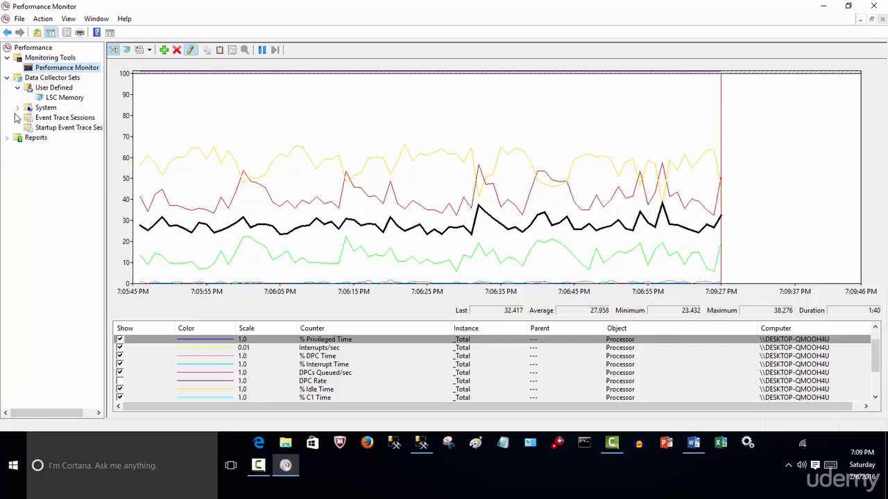
click(18, 108)
click(7, 157)
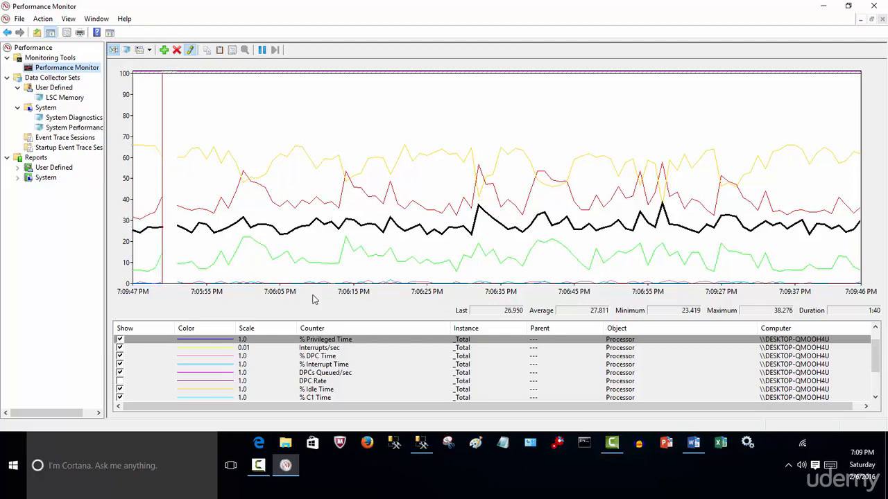
Highlight the % Processor Time counter and examine its line on the graph
click(352, 340)
click(875, 329)
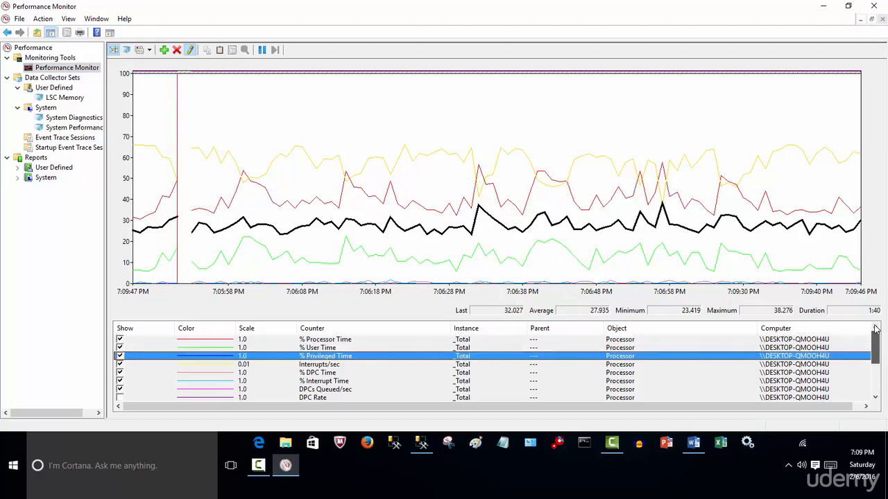
click(353, 340)
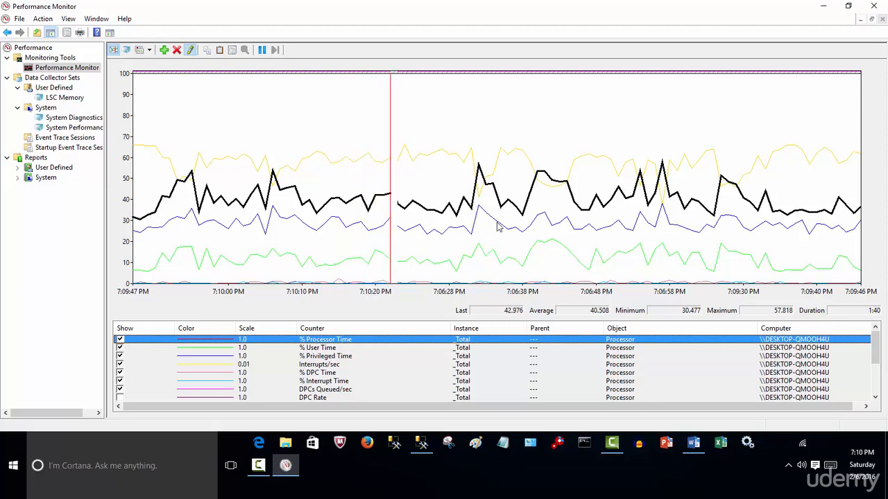
mouse_move(497, 227)
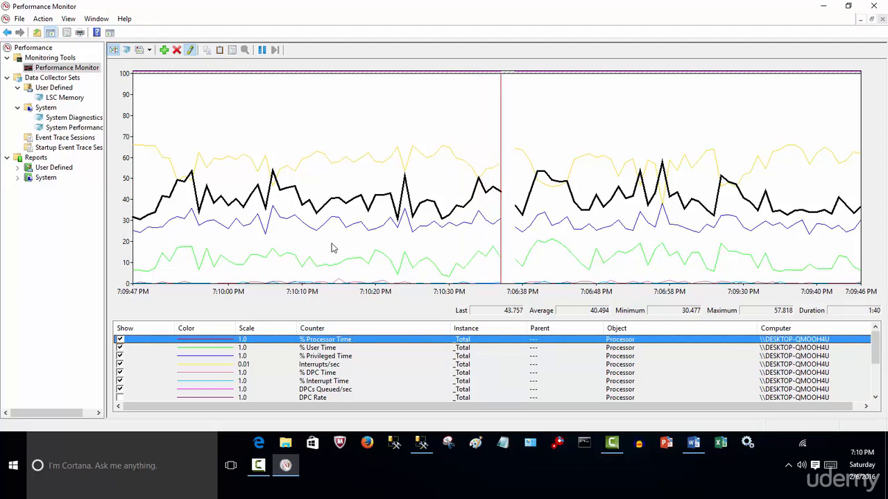
click(144, 137)
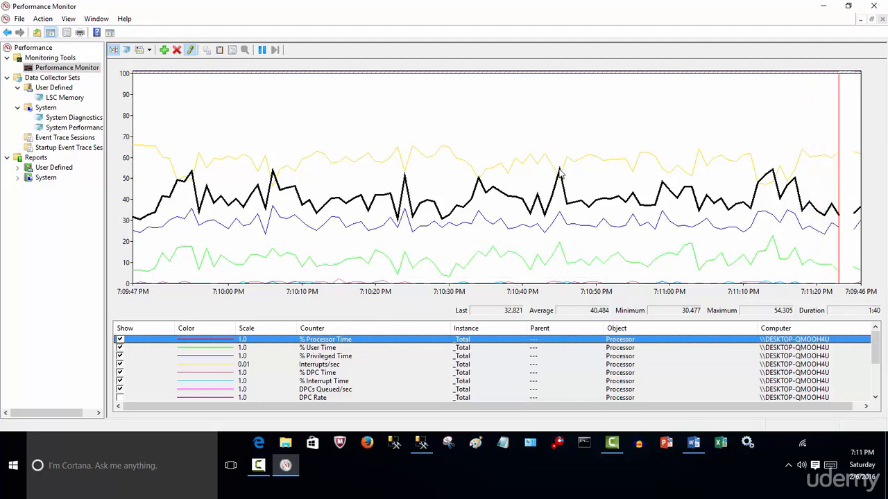
click(539, 198)
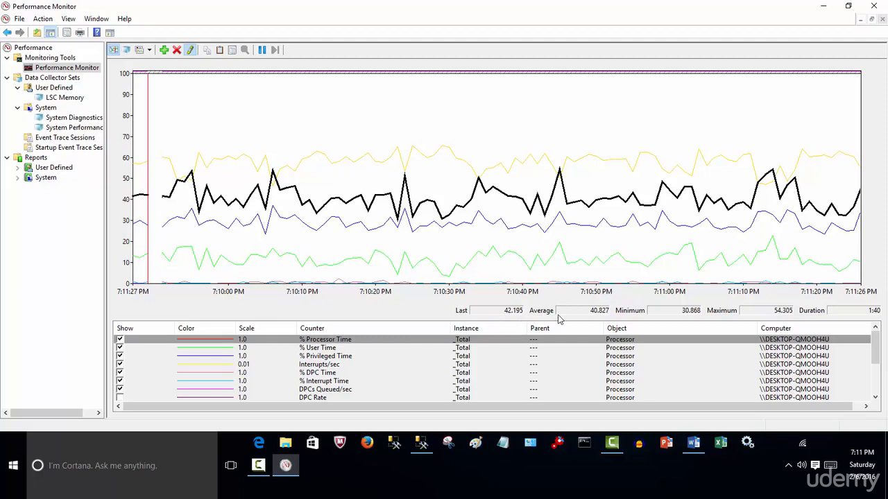
click(474, 341)
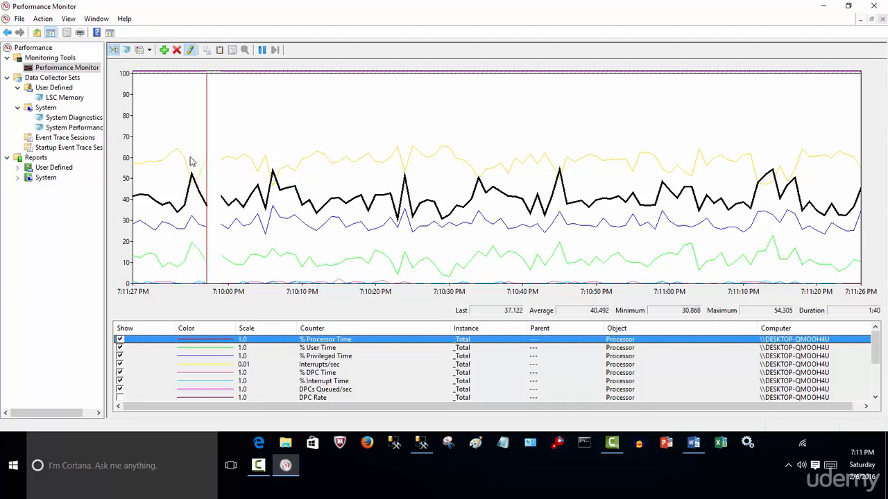
click(387, 244)
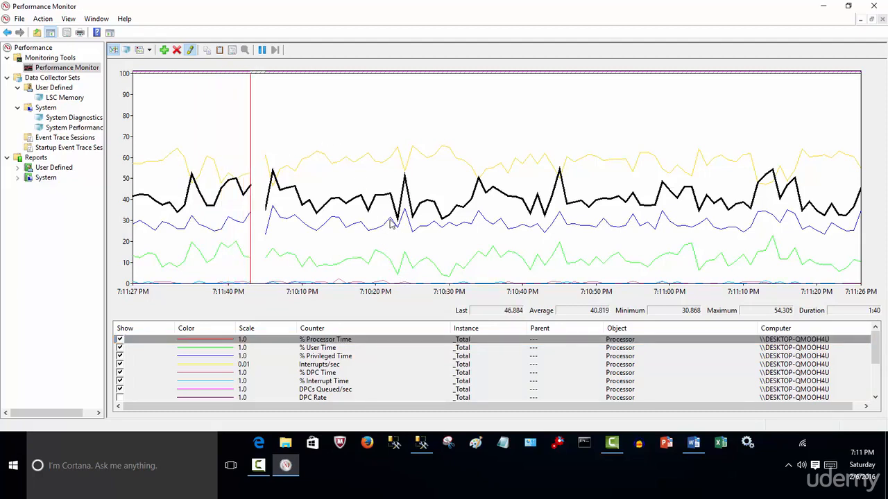
Start adding counters and browse the available SQLAgent and SQLServer objects from Access Methods through CLR
click(164, 50)
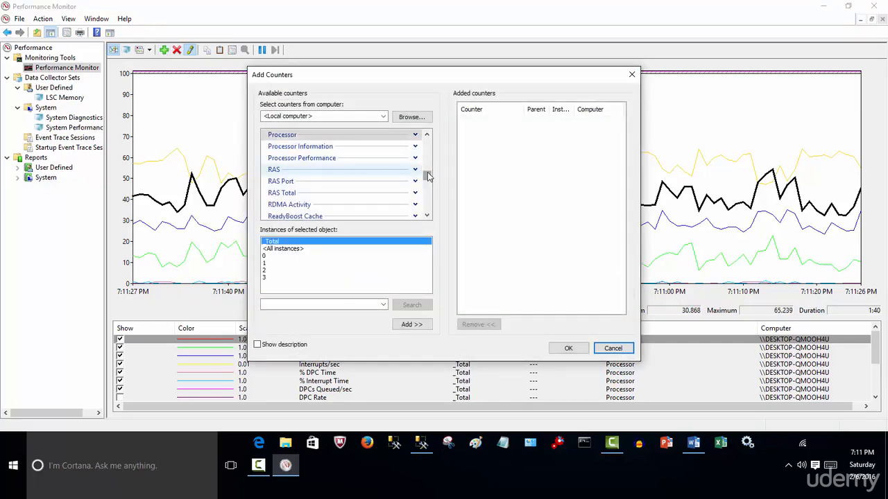
mouse_move(427, 174)
mouse_down()
mouse_move(428, 195)
mouse_move(426, 188)
mouse_up()
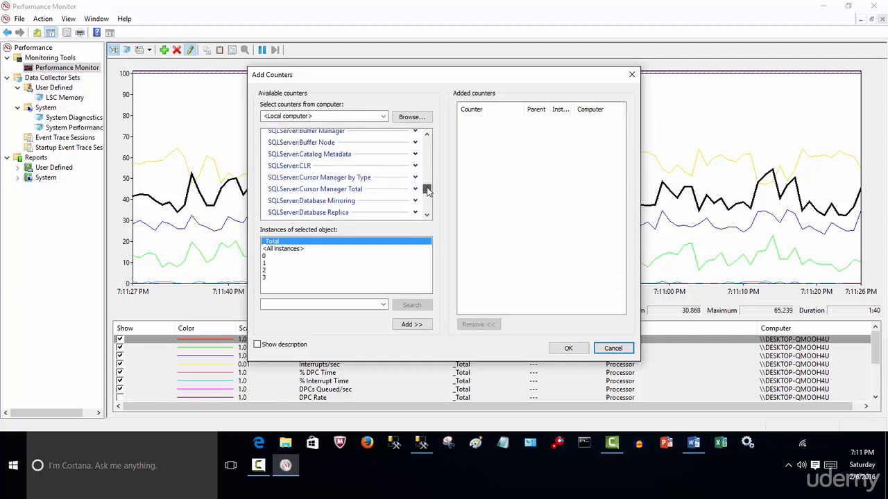
drag(428, 138, 428, 139)
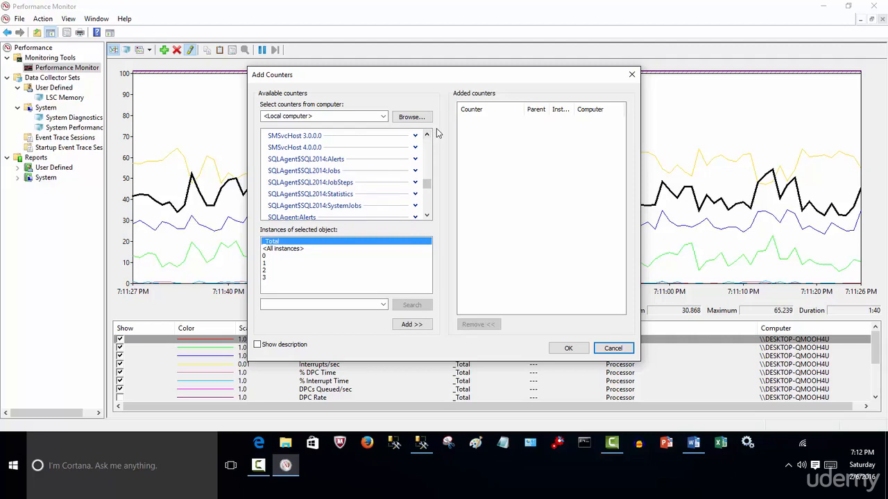
click(426, 218)
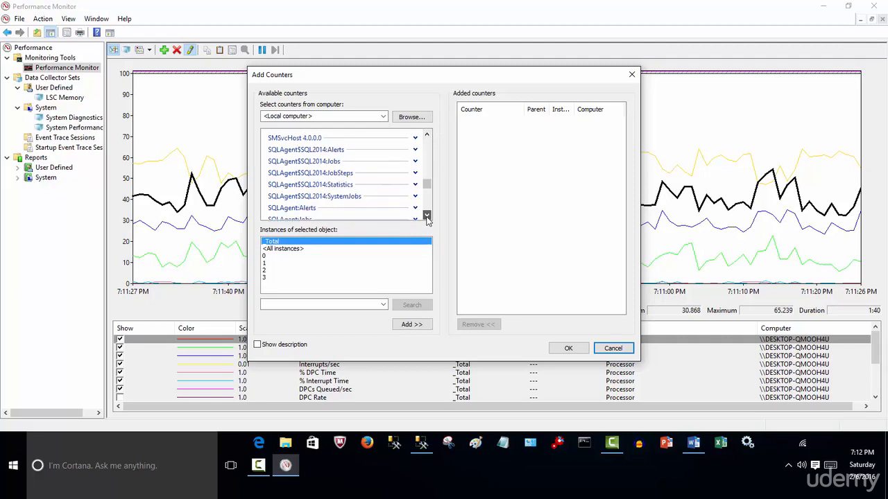
click(427, 217)
click(426, 217)
click(427, 217)
click(426, 217)
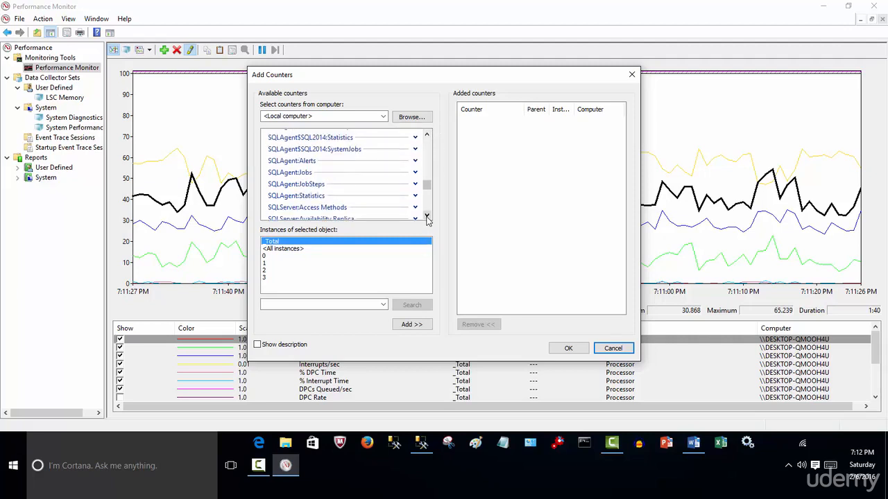
click(426, 217)
click(427, 217)
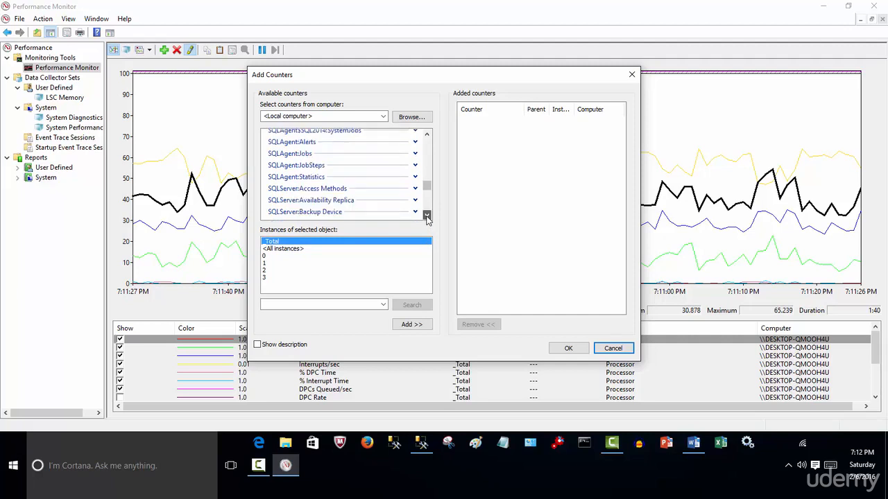
click(427, 217)
click(426, 217)
click(427, 217)
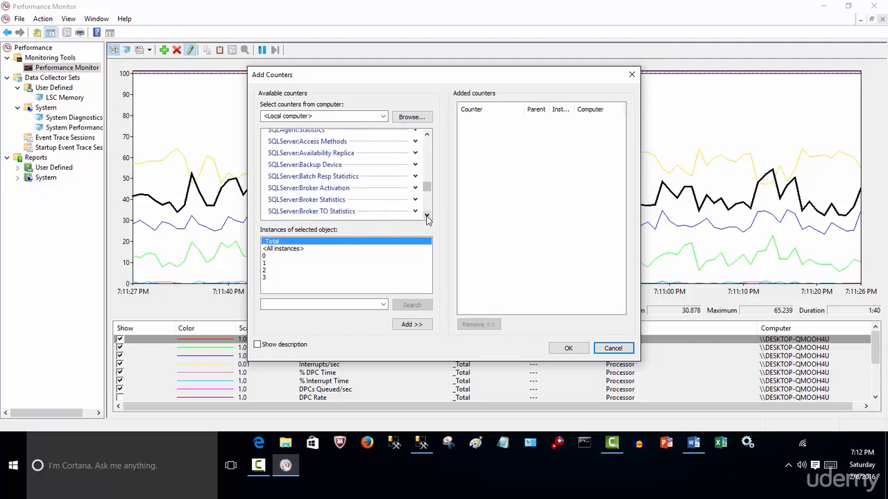
click(426, 217)
click(427, 218)
click(427, 217)
click(426, 217)
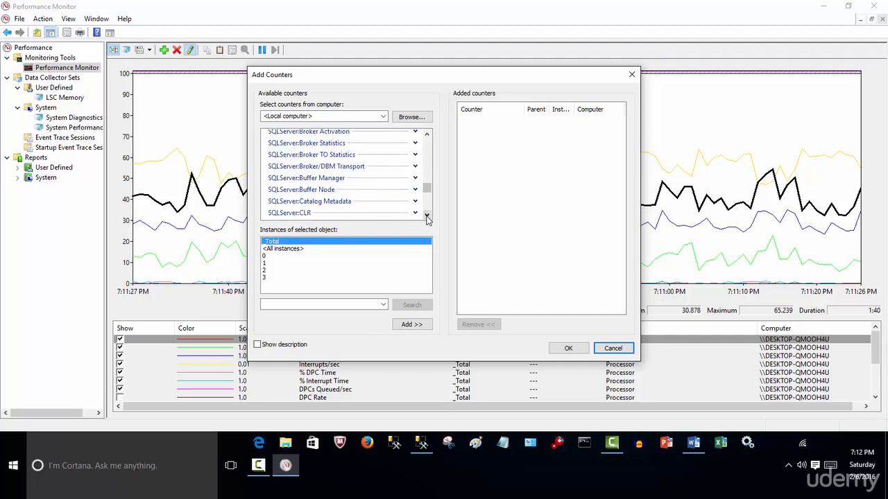
Expand the SQLServer:Buffer Manager object, select it and turn on the description display
click(415, 178)
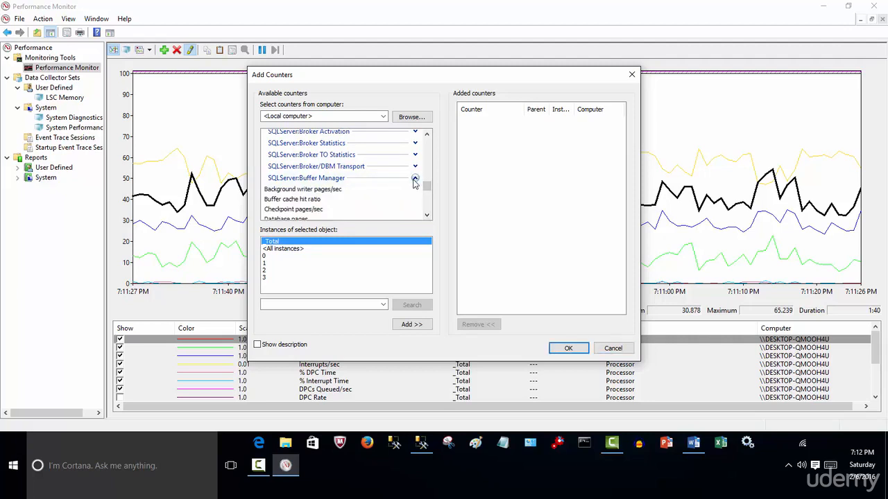
click(427, 215)
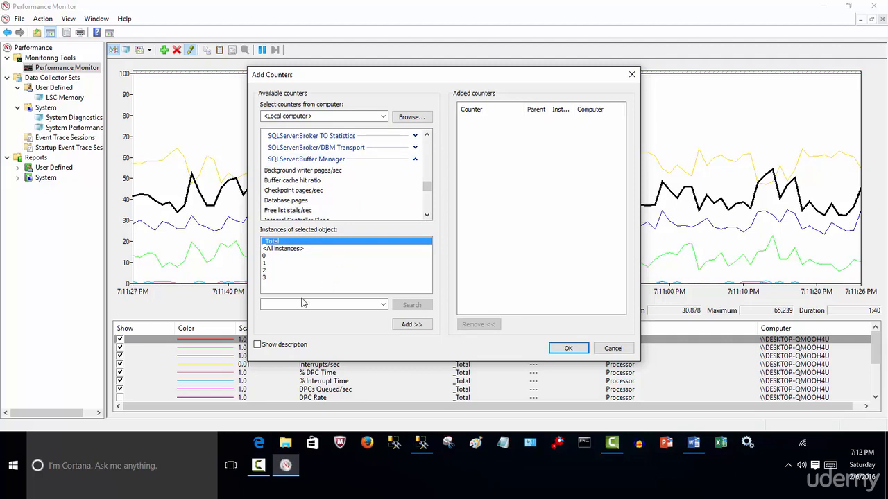
click(313, 160)
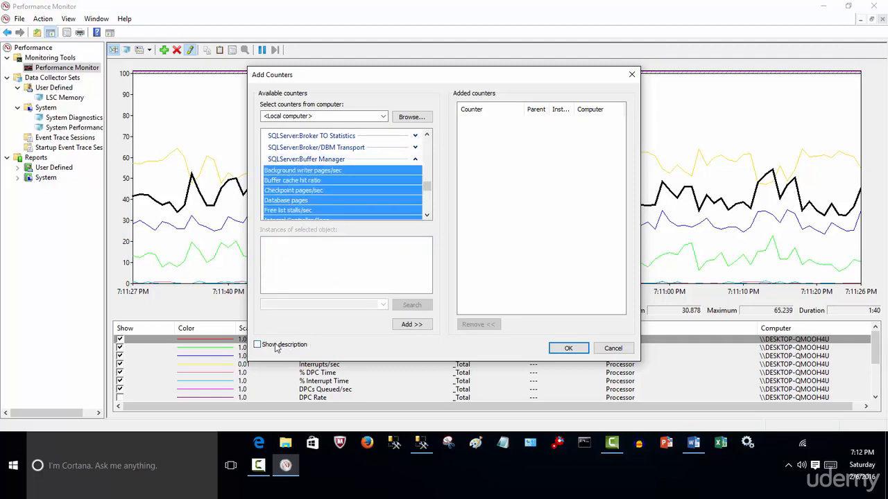
click(258, 345)
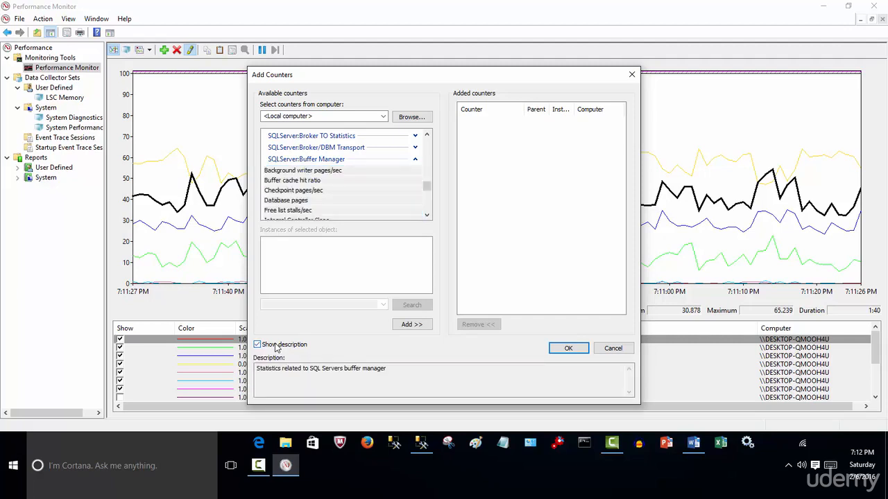
Read the descriptions of Background writer pages/sec, Buffer cache hit ratio, Checkpoint pages/sec and Database pages
click(313, 170)
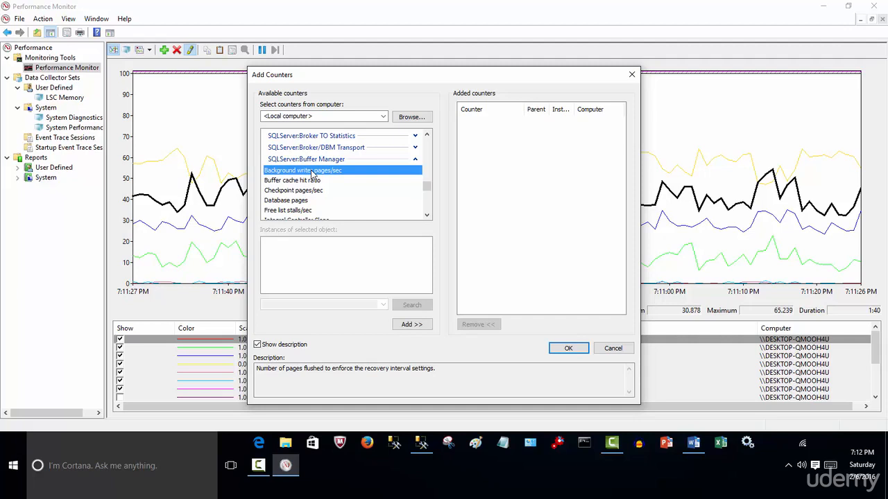
click(308, 180)
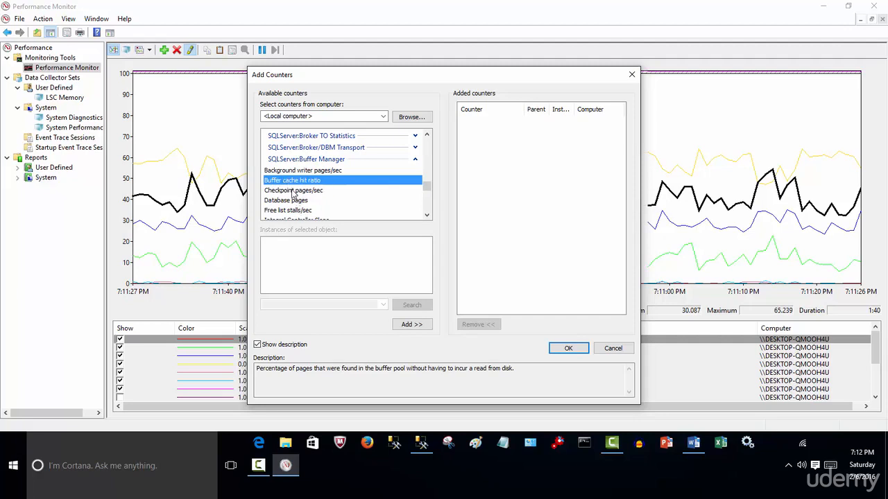
click(292, 191)
click(294, 201)
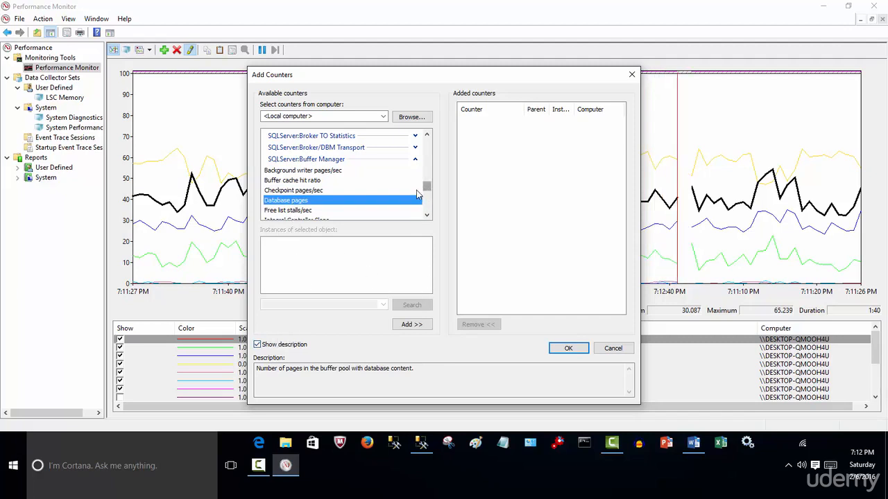
Add the Buffer cache hit ratio counter from SQLServer:Buffer Manager to the graph
click(320, 181)
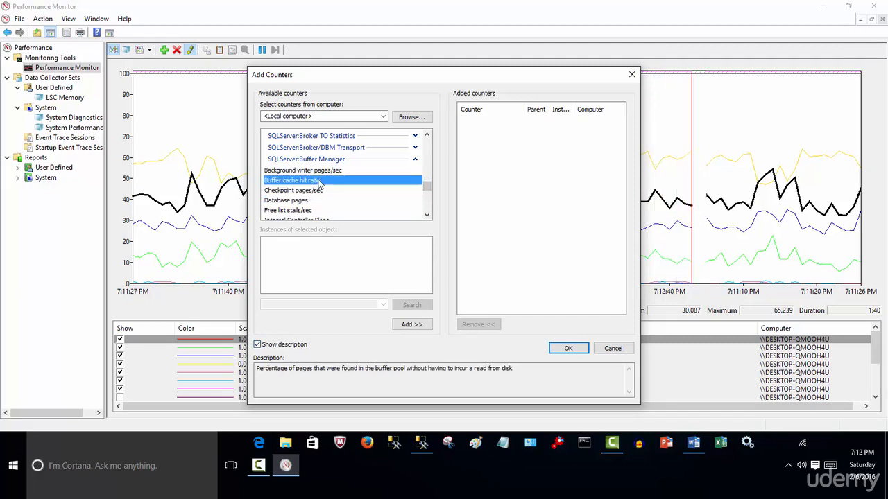
click(403, 325)
click(567, 349)
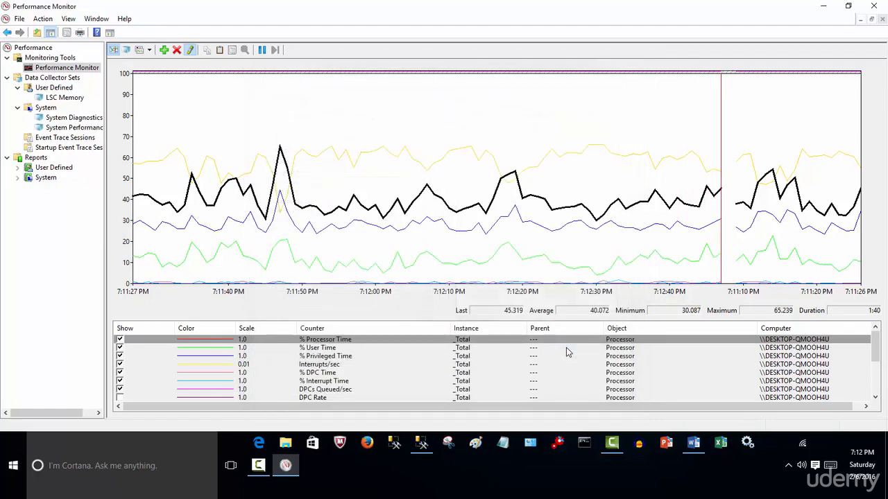
Hide the % C2 Time, % C1 Time and % Idle Time counters from the graph
drag(875, 347, 882, 385)
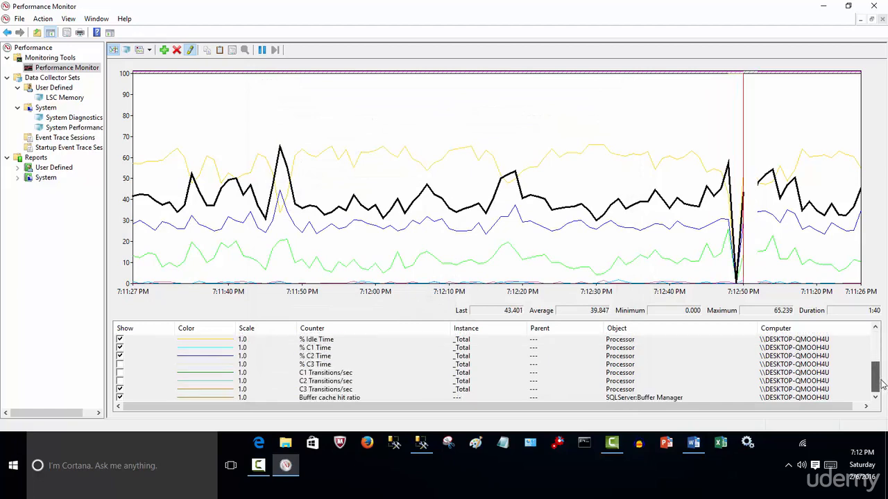
click(123, 390)
click(120, 356)
click(121, 348)
click(121, 340)
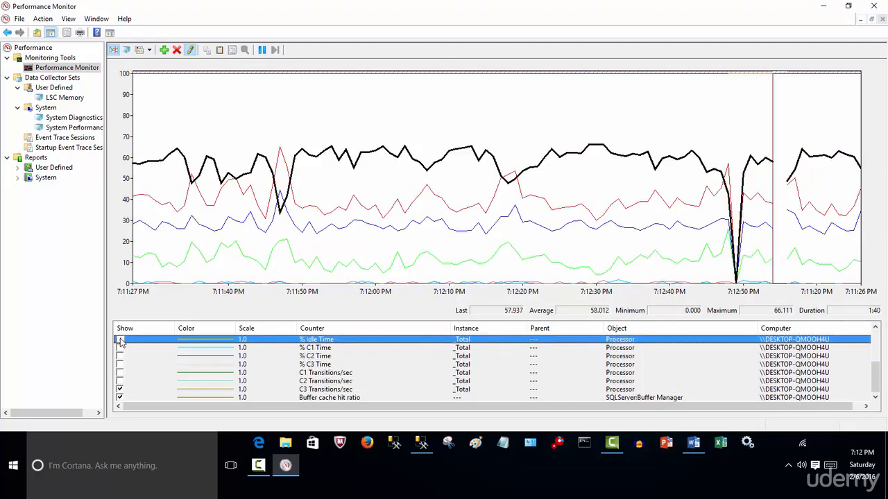
Hide the % Interrupt Time, % DPC Time, DPCs Queued/sec, Interrupts/sec, % Privileged Time, % User Time and % Processor Time counters
scroll(144, 360, up, 3)
click(121, 382)
click(121, 373)
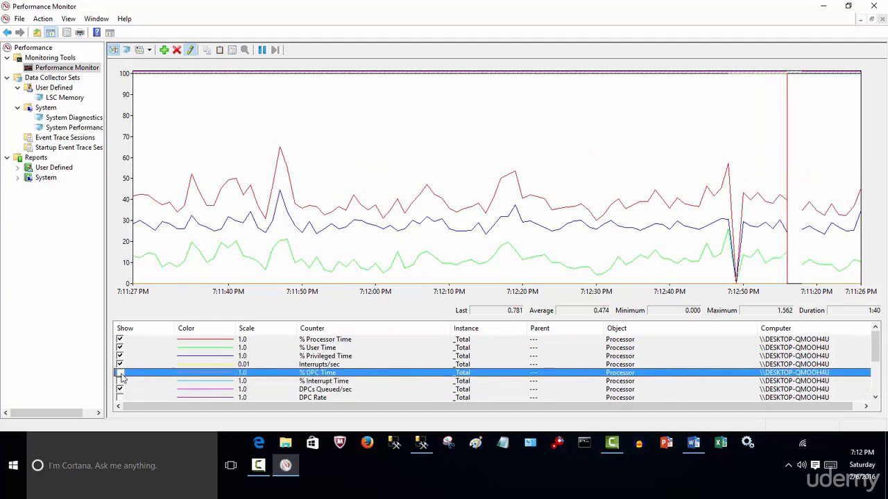
click(119, 391)
click(121, 365)
click(121, 357)
click(121, 349)
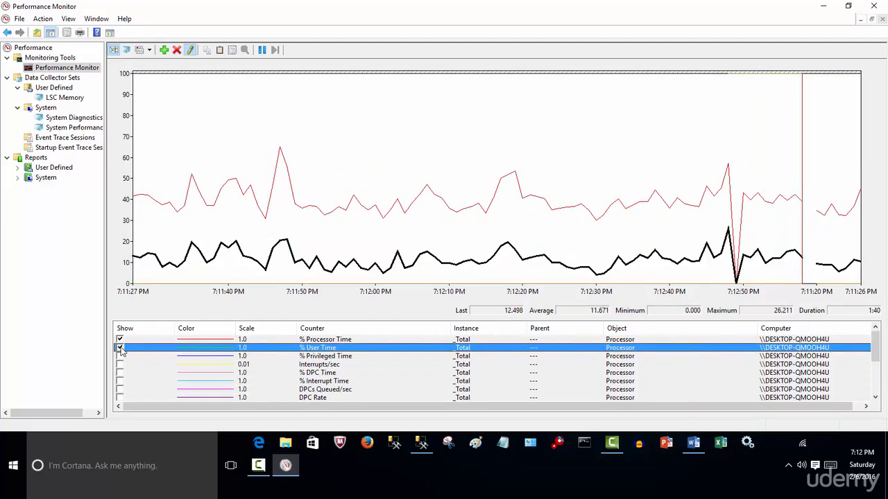
click(121, 339)
Hide the C3 Transitions/sec and Buffer cache hit ratio counters from the graph
scroll(120, 360, down, 5)
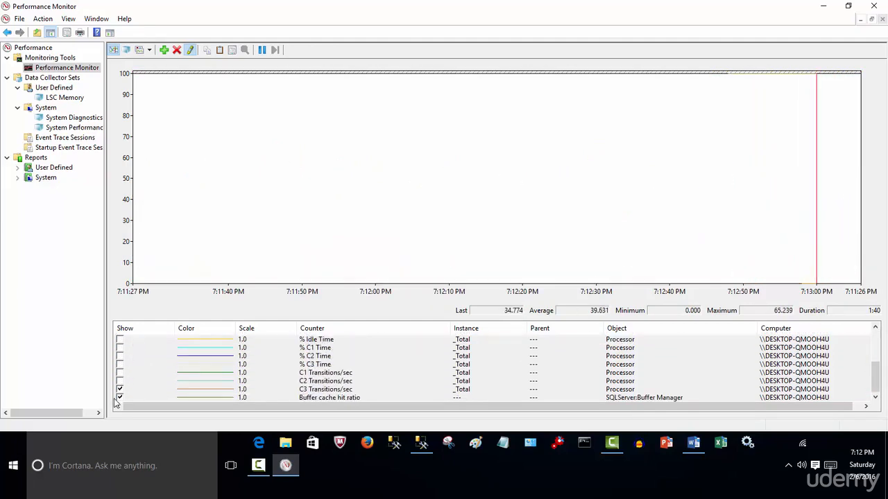
click(120, 390)
click(120, 397)
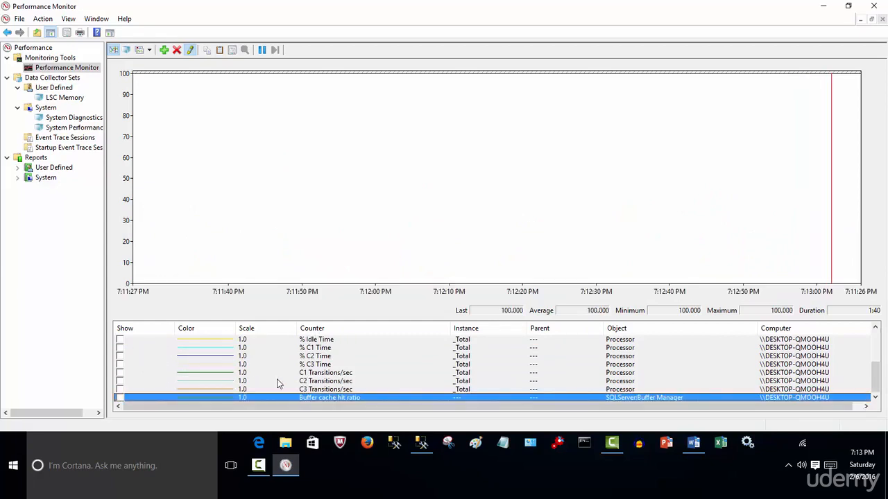
Check the counter list for remaining shown counters and show only Buffer cache hit ratio on the graph
scroll(276, 383, up, 1)
scroll(278, 382, up, 2)
scroll(280, 387, down, 3)
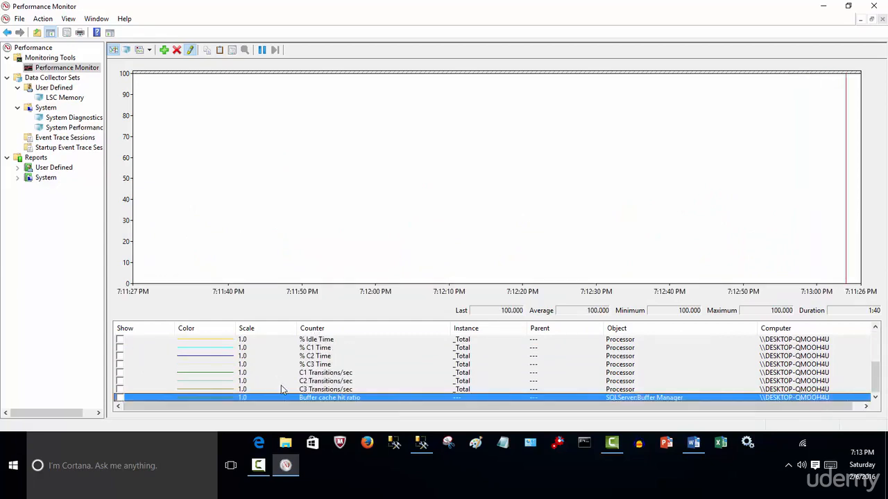
click(119, 397)
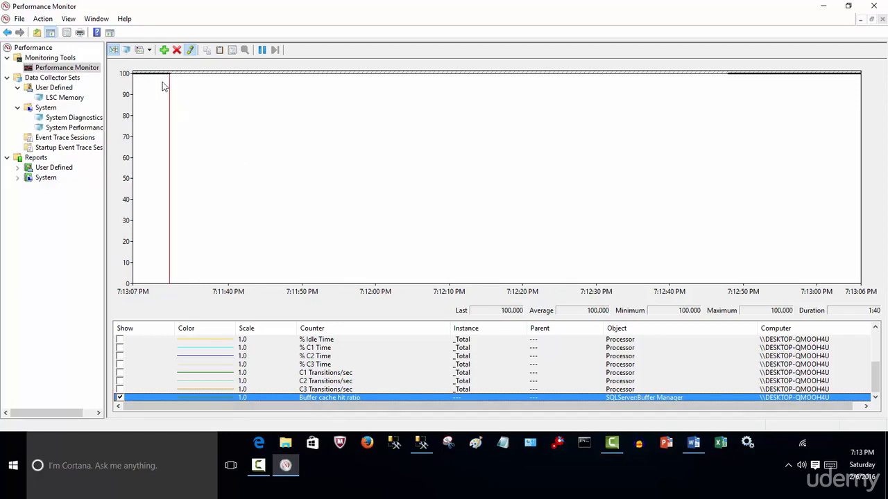
Turn the highlighting of the Buffer cache hit ratio line off and back on
click(192, 54)
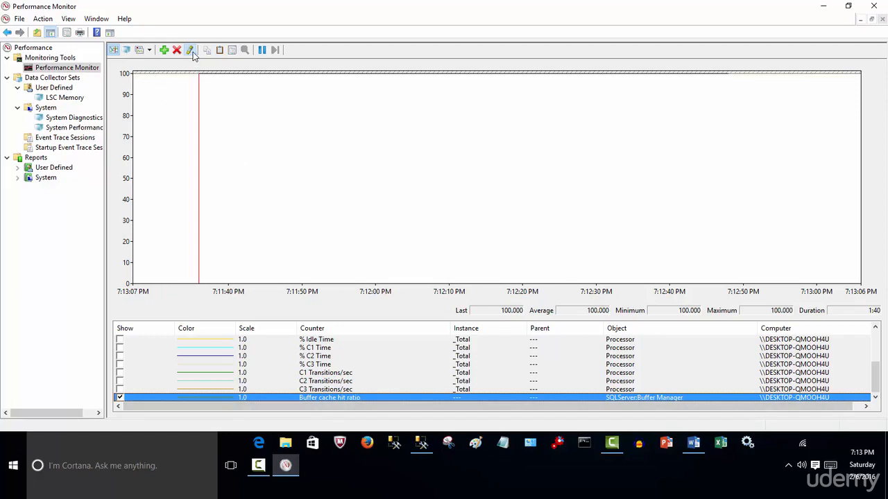
click(193, 53)
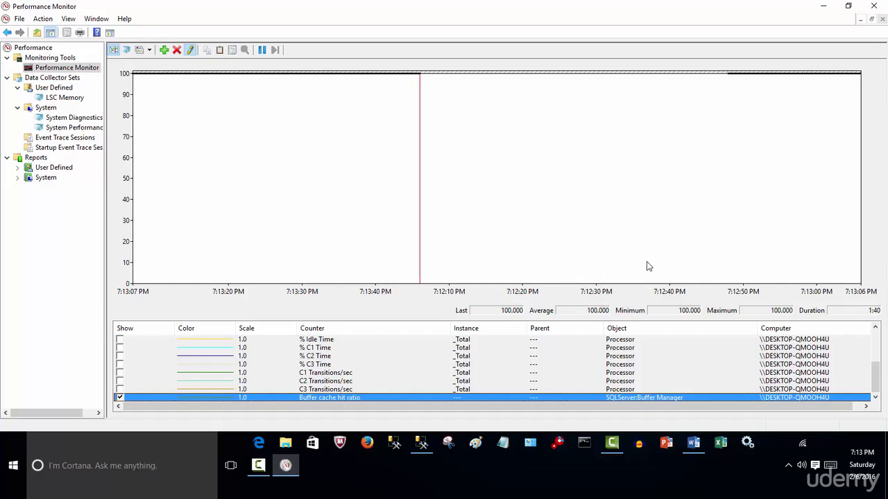
click(258, 466)
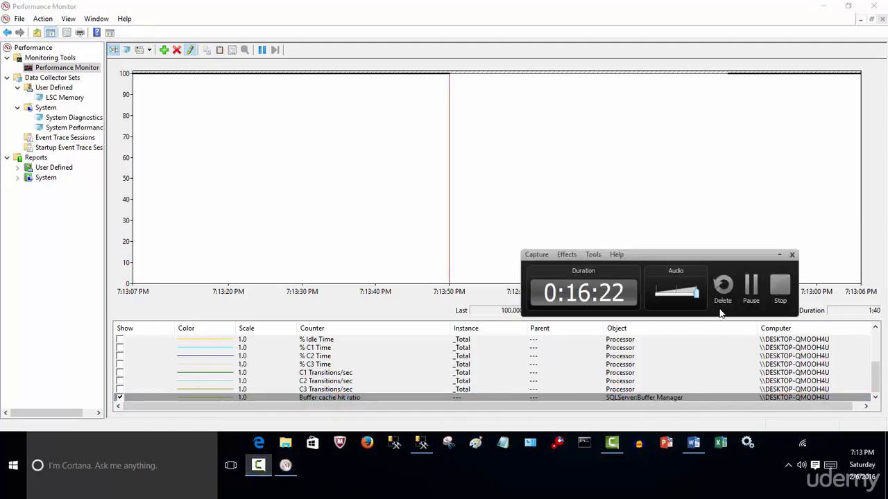